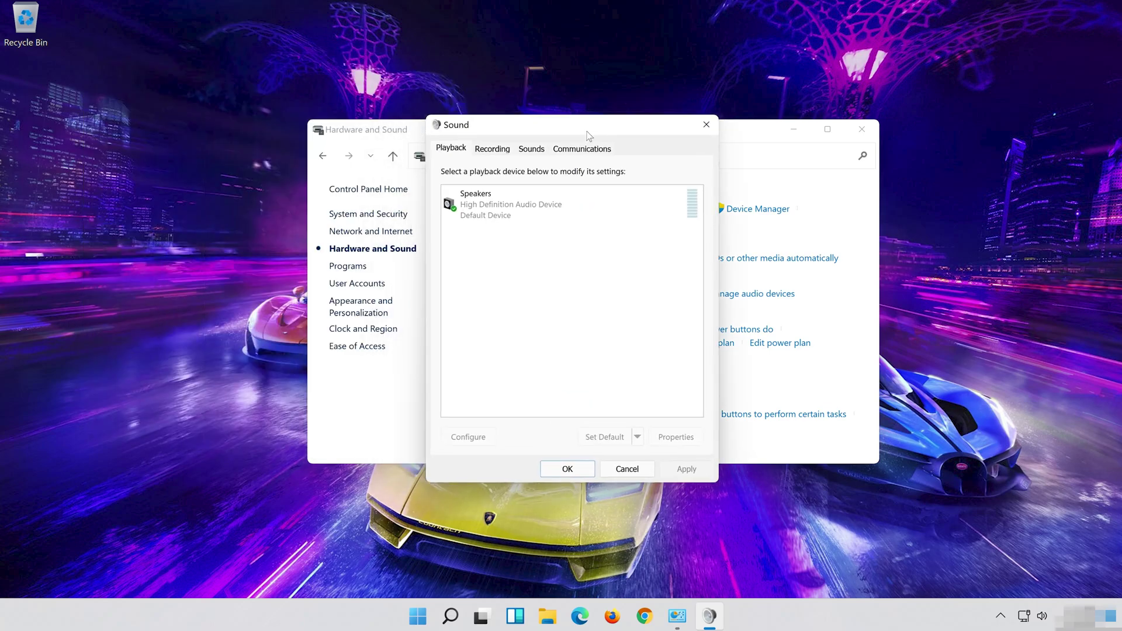
Close the Hardware and Sound window and open the properties of the Speakers playback device
click(760, 129)
key(alt+F4)
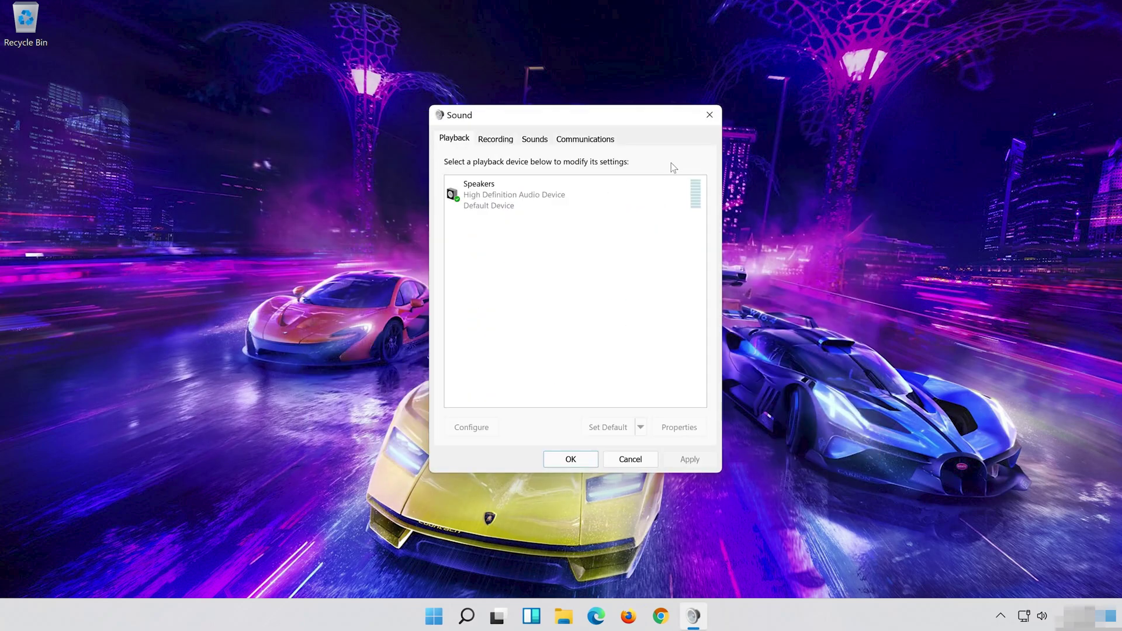
click(517, 195)
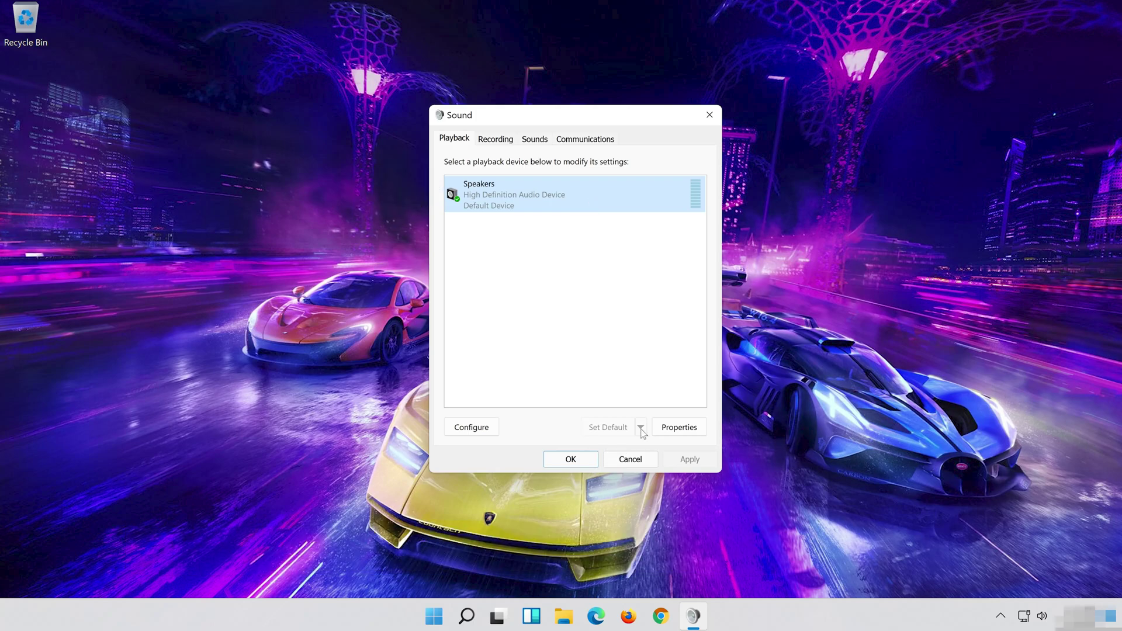
right_click(575, 186)
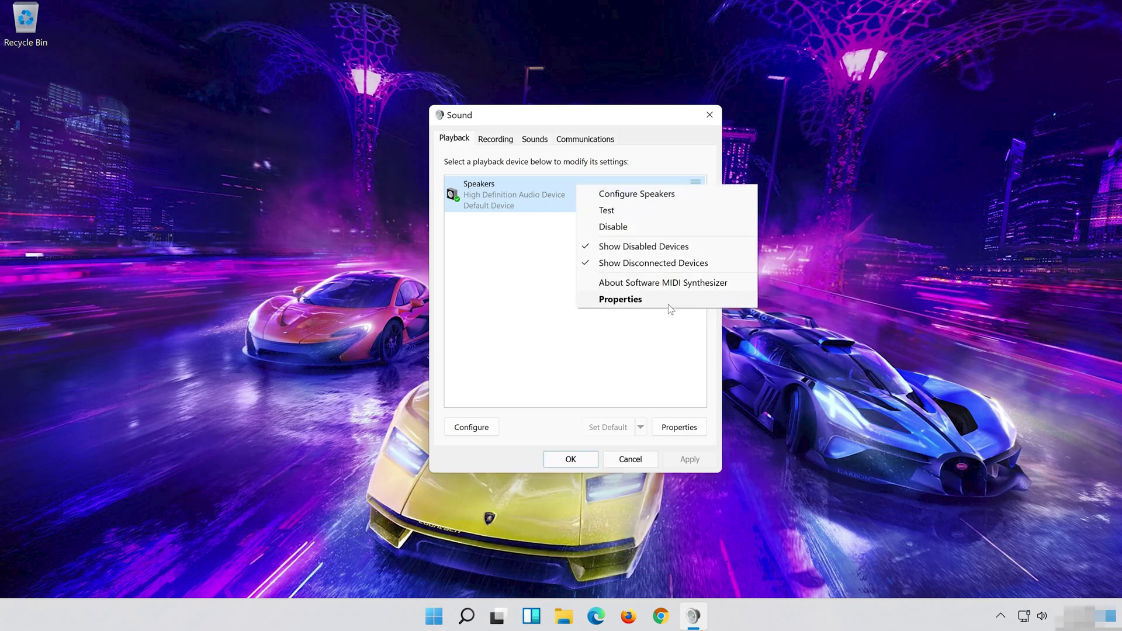
click(665, 303)
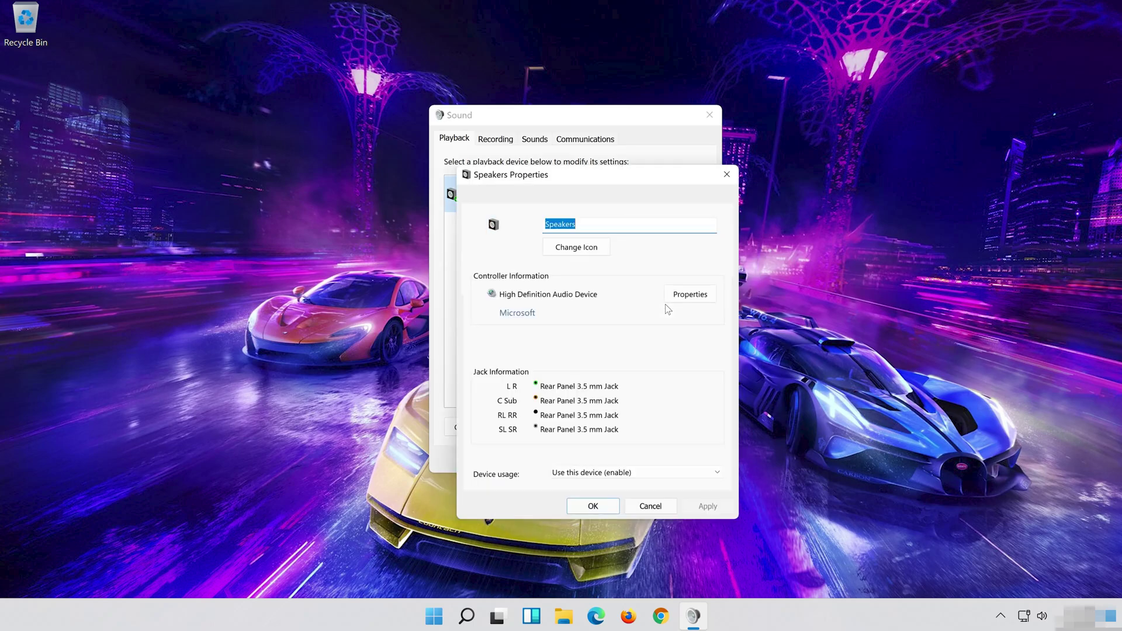
drag(620, 176, 602, 121)
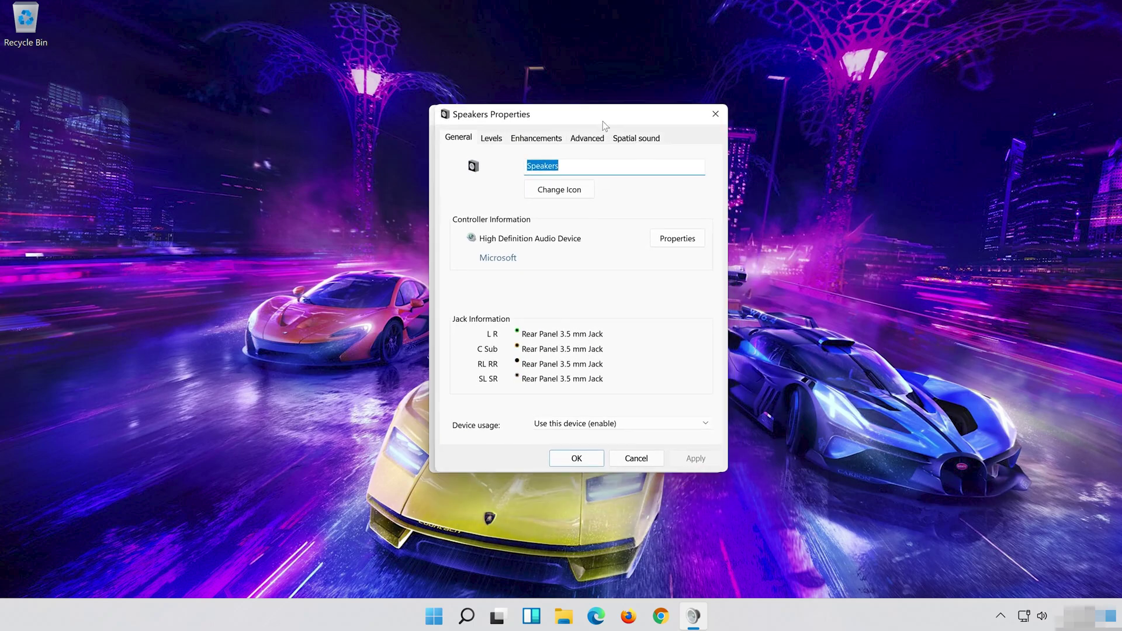
Disable all enhancements for the Speakers, apply the change, and close the Speakers Properties and Sound dialogs
click(555, 137)
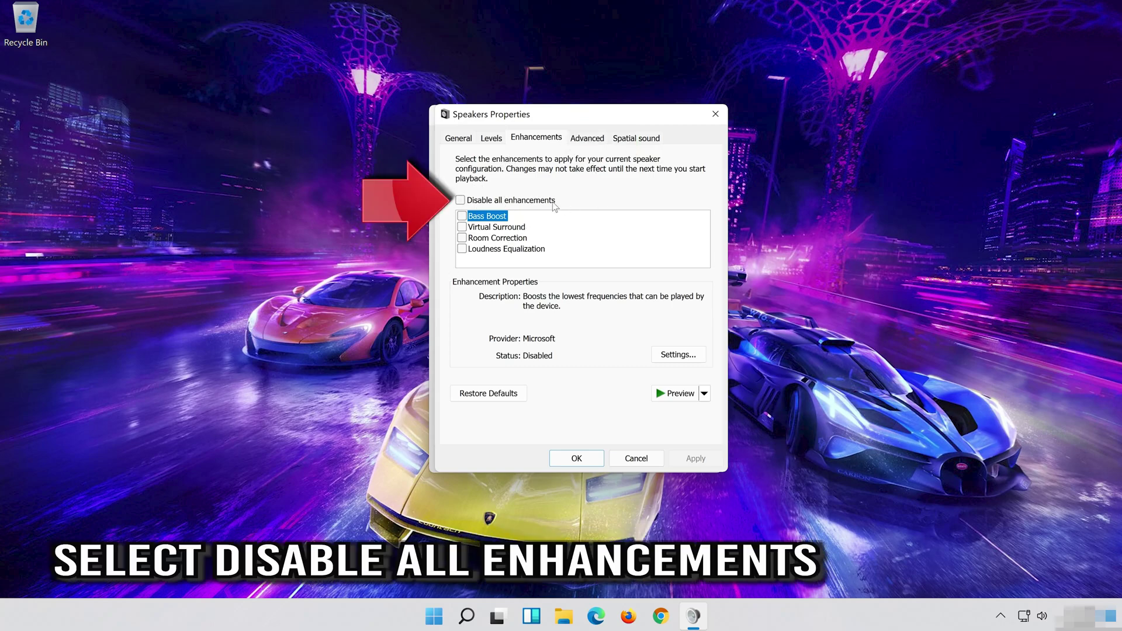
click(465, 203)
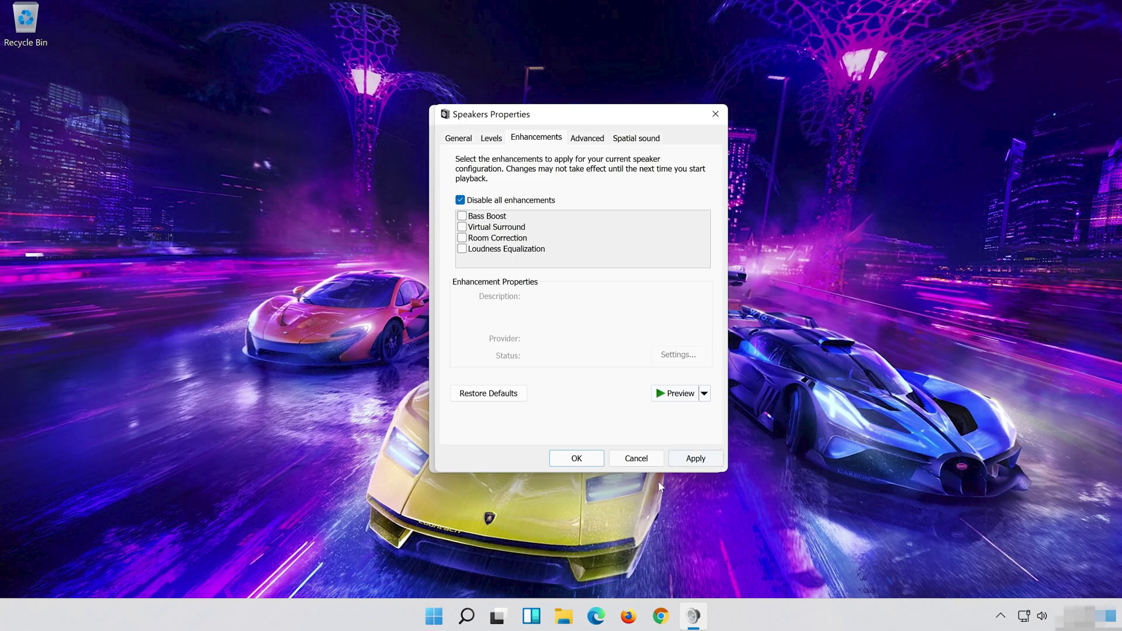
click(703, 460)
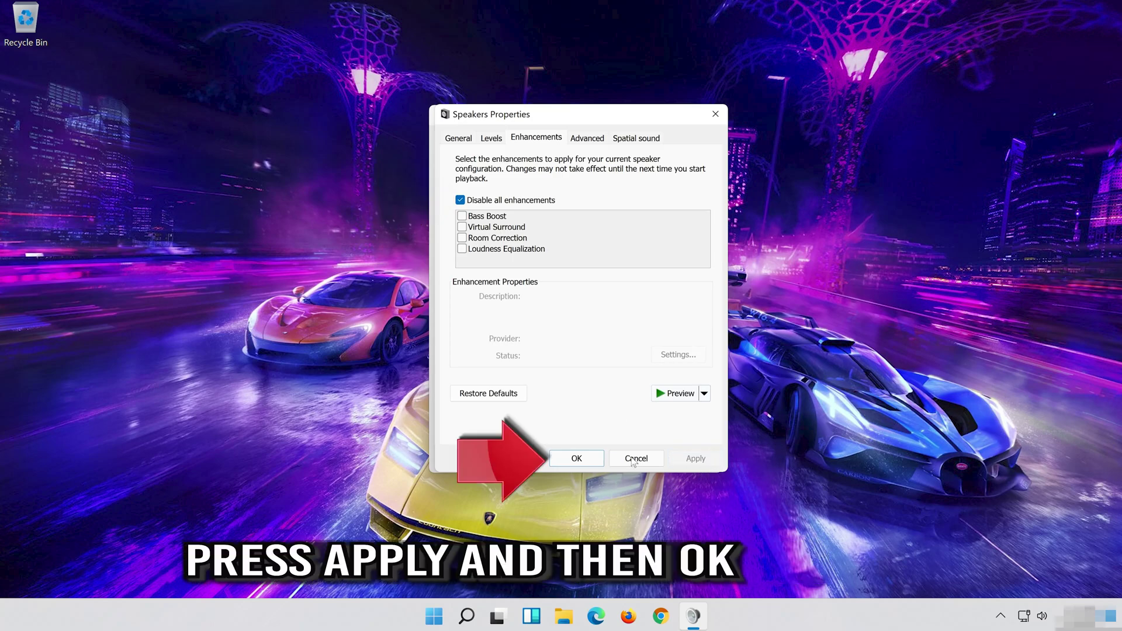
click(600, 458)
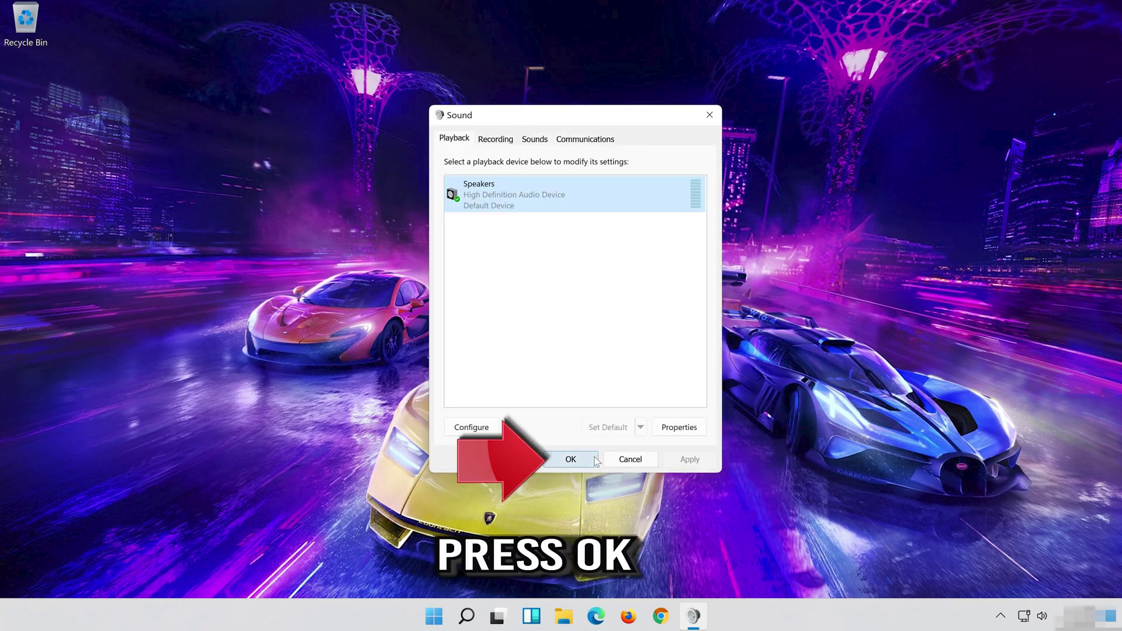
click(571, 460)
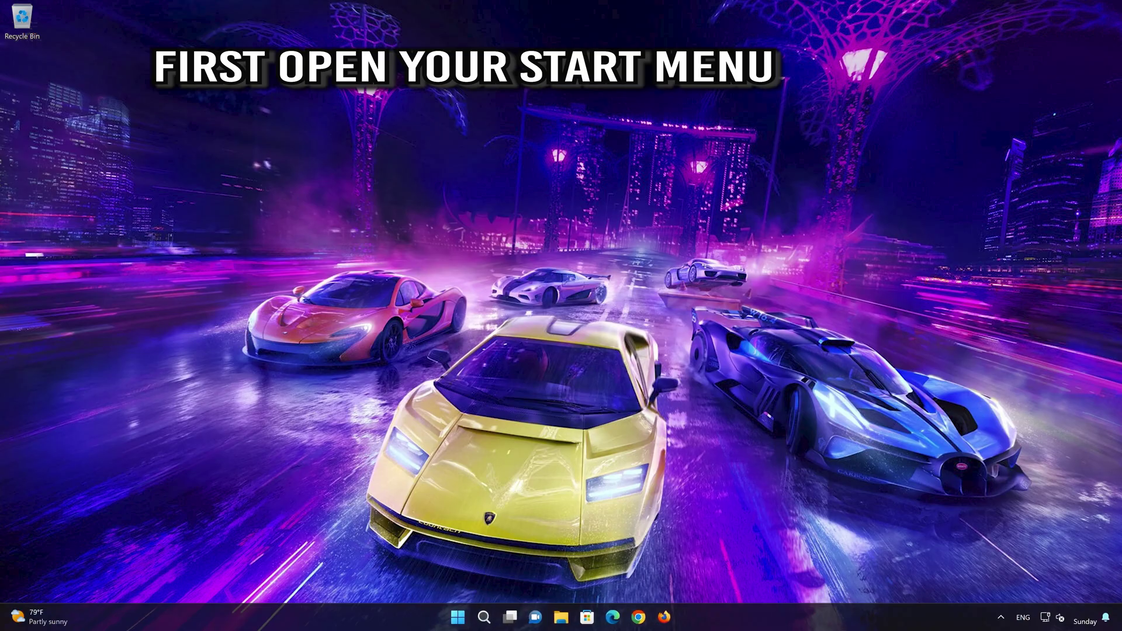
Open the Other troubleshooters page under System > Troubleshoot in Windows Settings
click(462, 615)
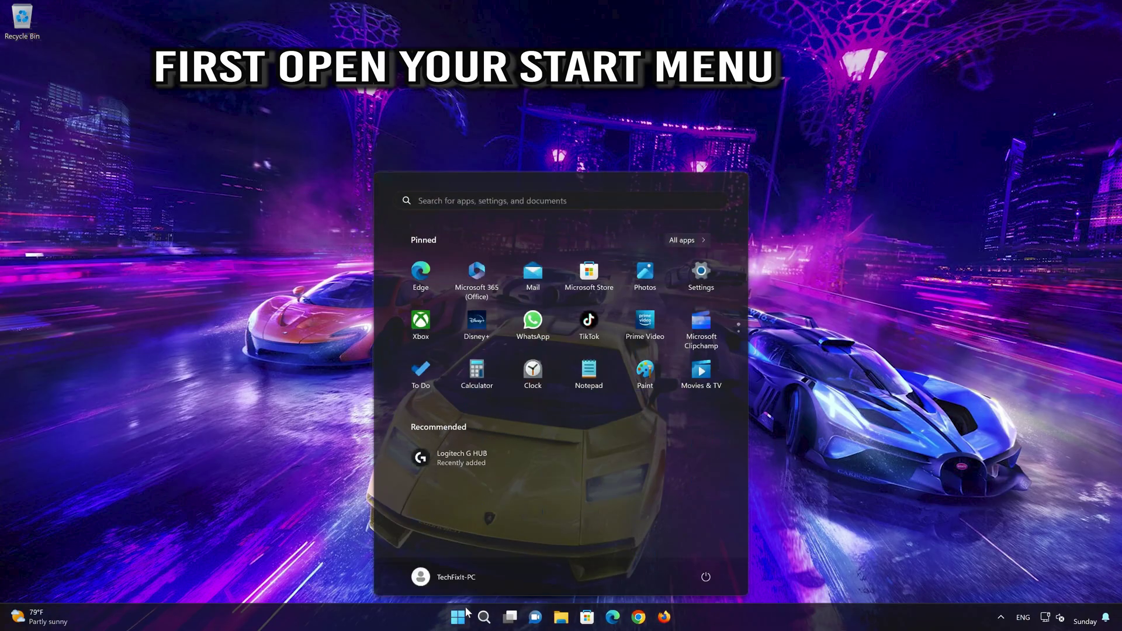
click(710, 283)
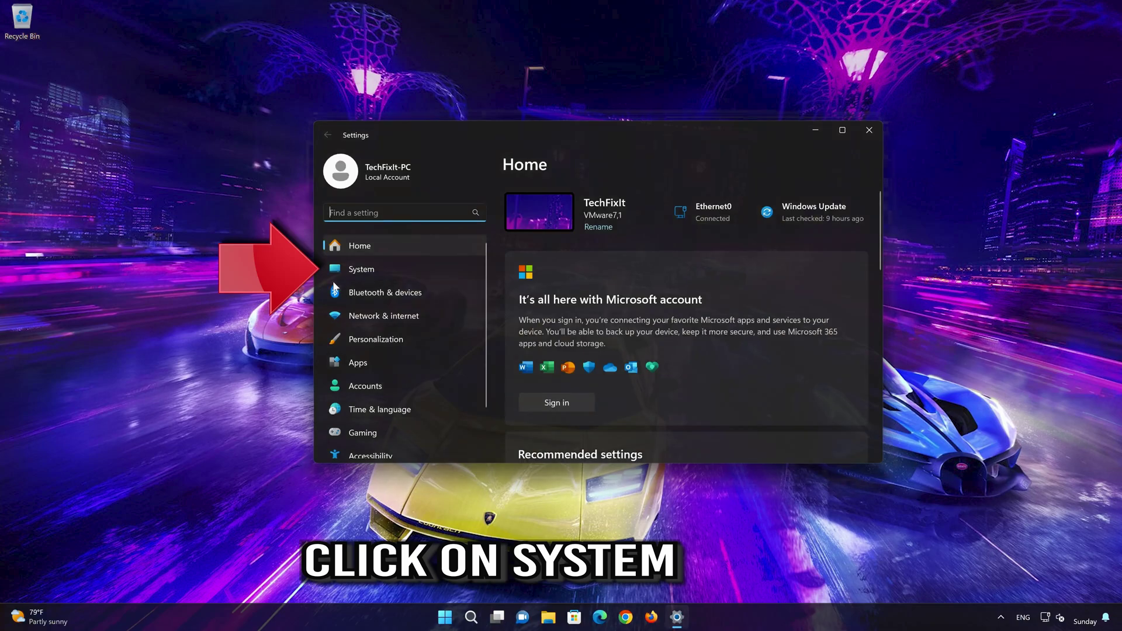
click(398, 269)
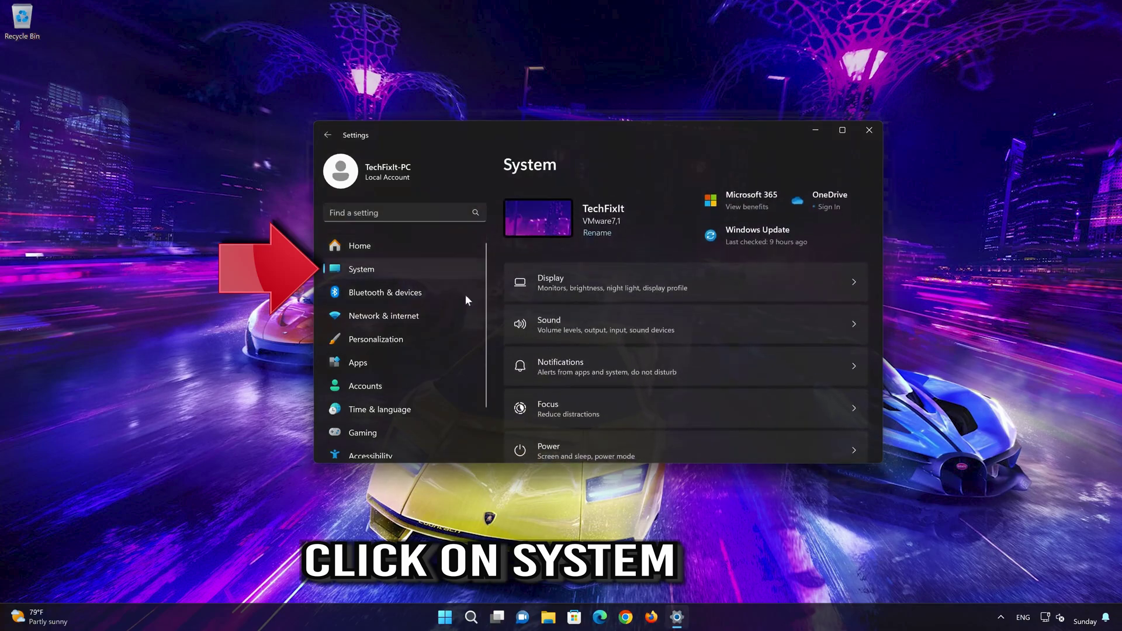
scroll(665, 345, down, 7)
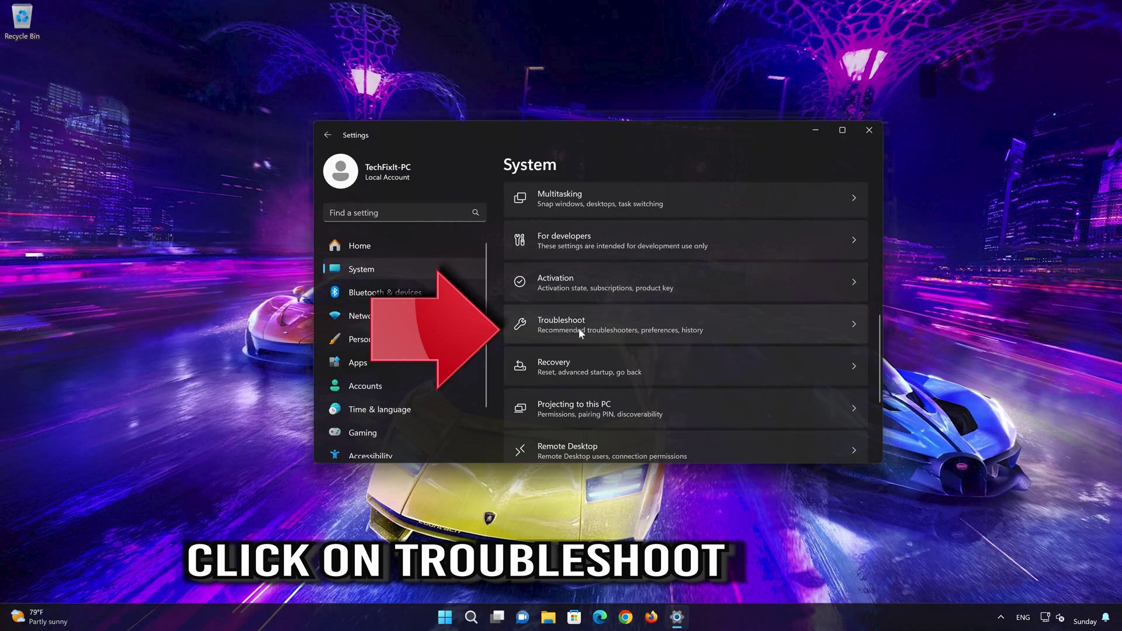
scroll(629, 325, down, 1)
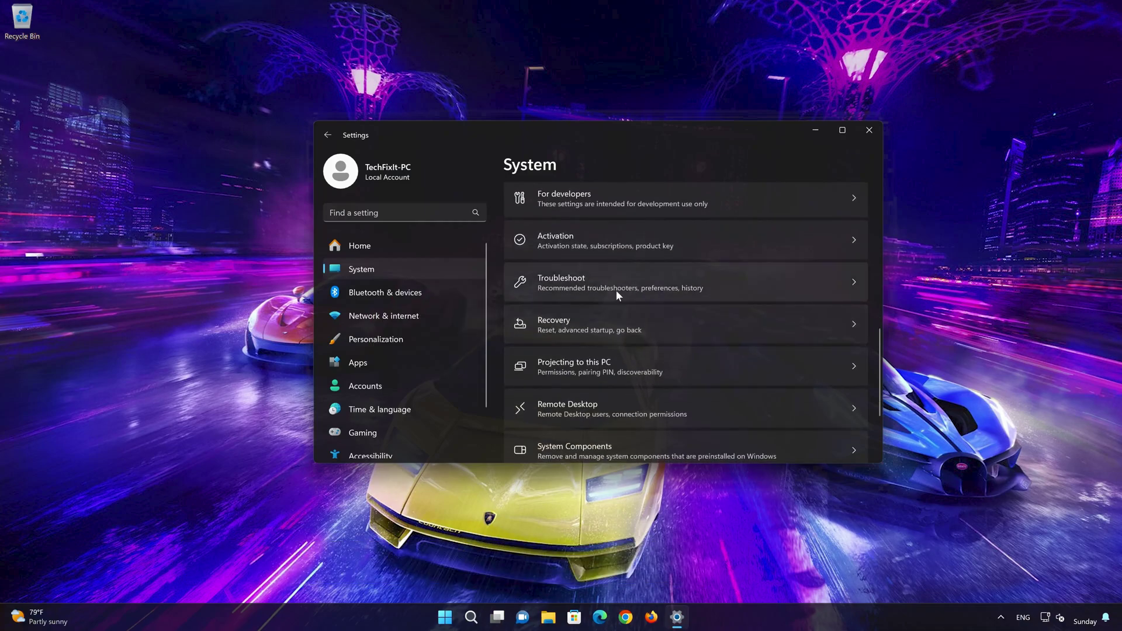
click(616, 290)
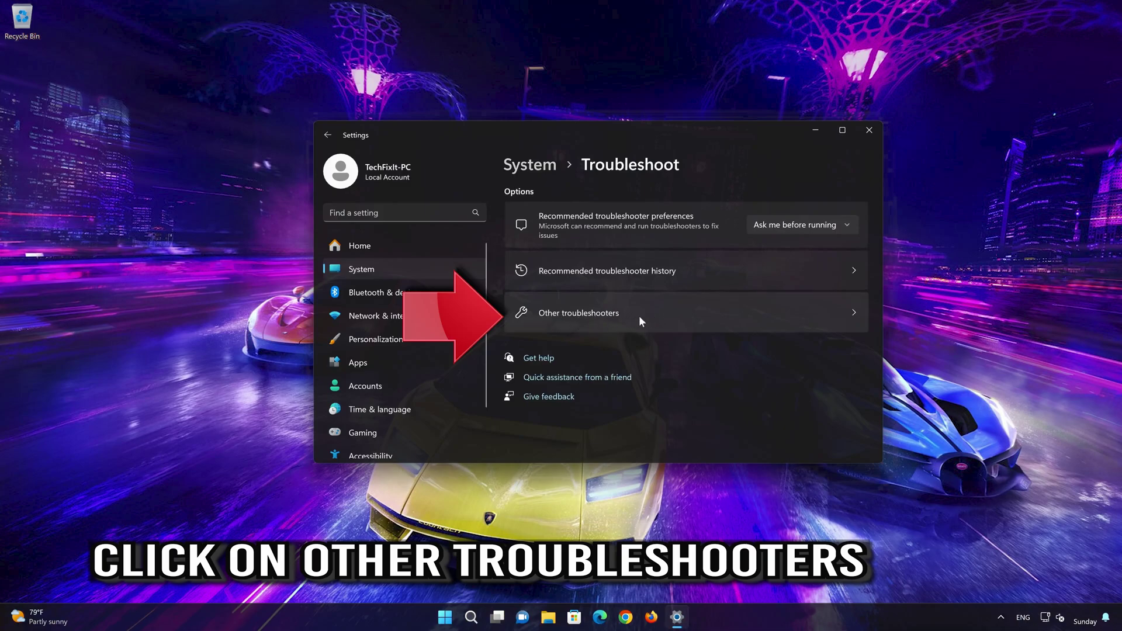
click(602, 318)
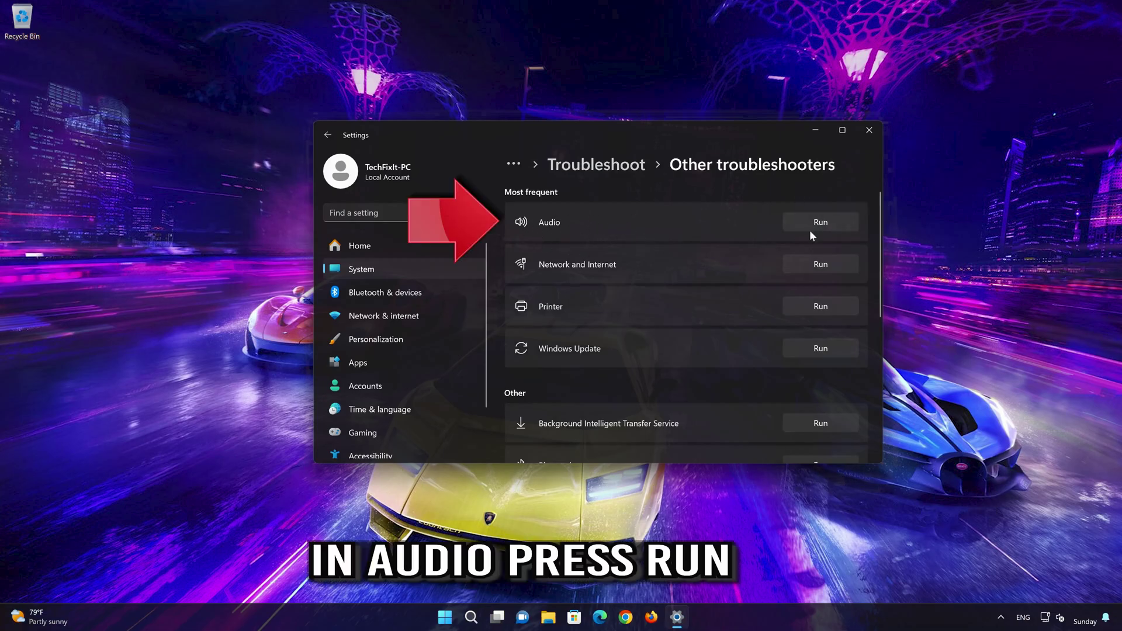
Run the Audio troubleshooter, consenting to automated diagnostics and to the automatic restart of the audio services
click(824, 223)
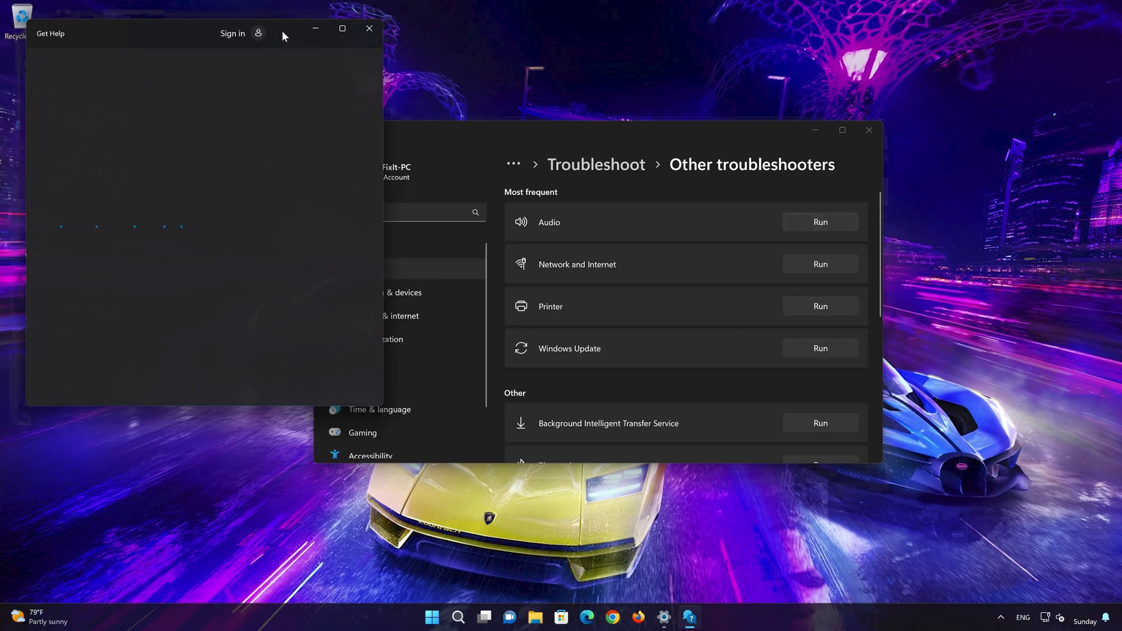
drag(282, 27, 619, 99)
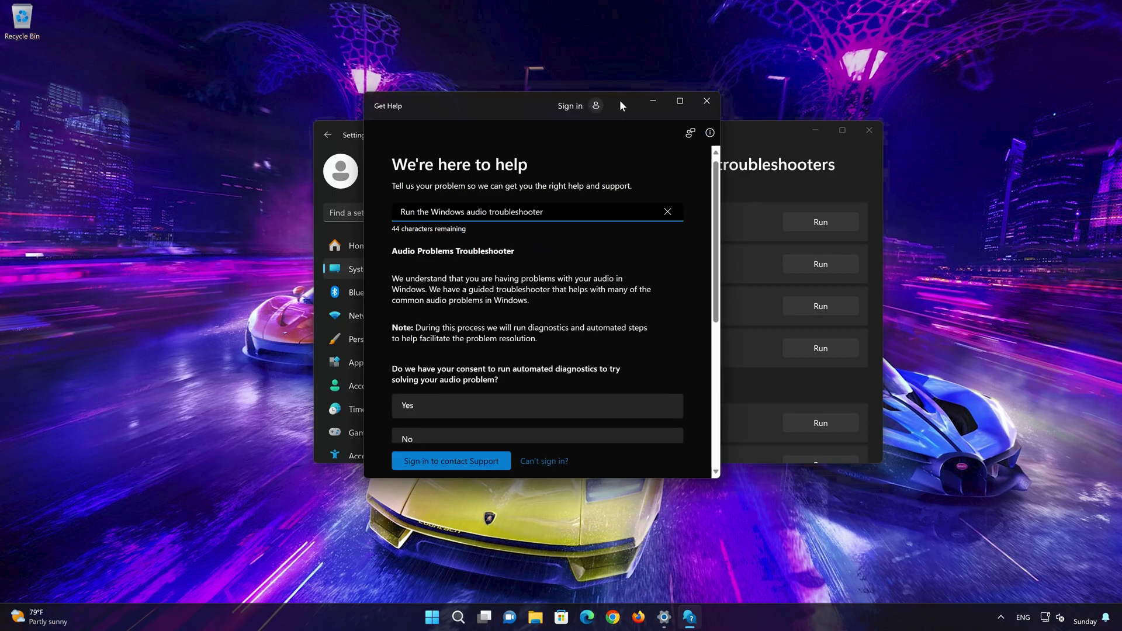
click(468, 412)
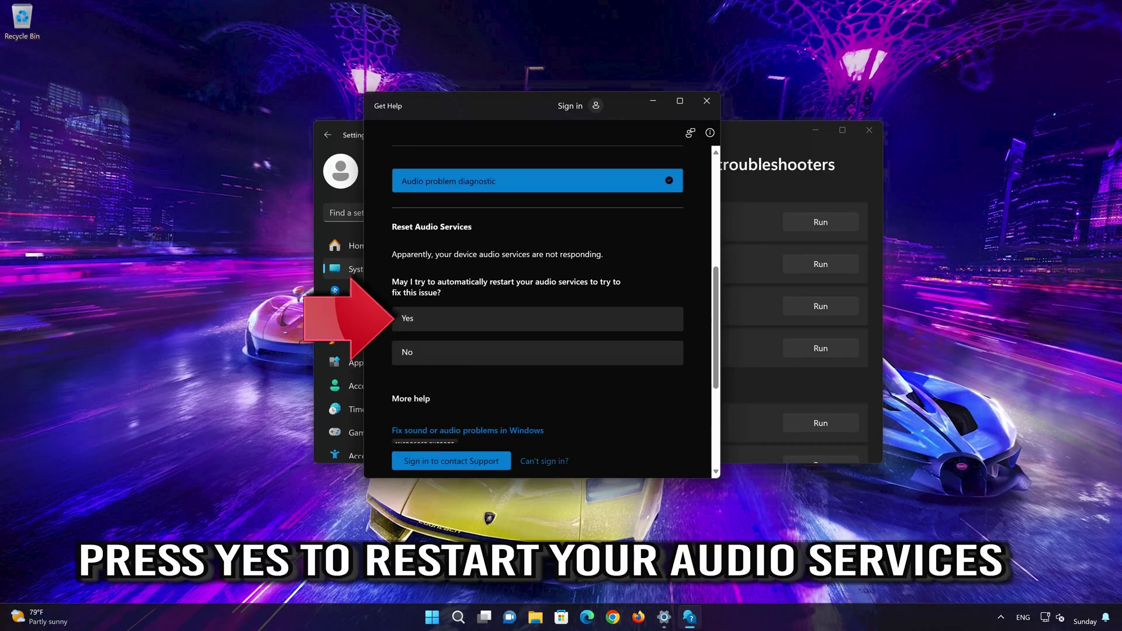
click(483, 325)
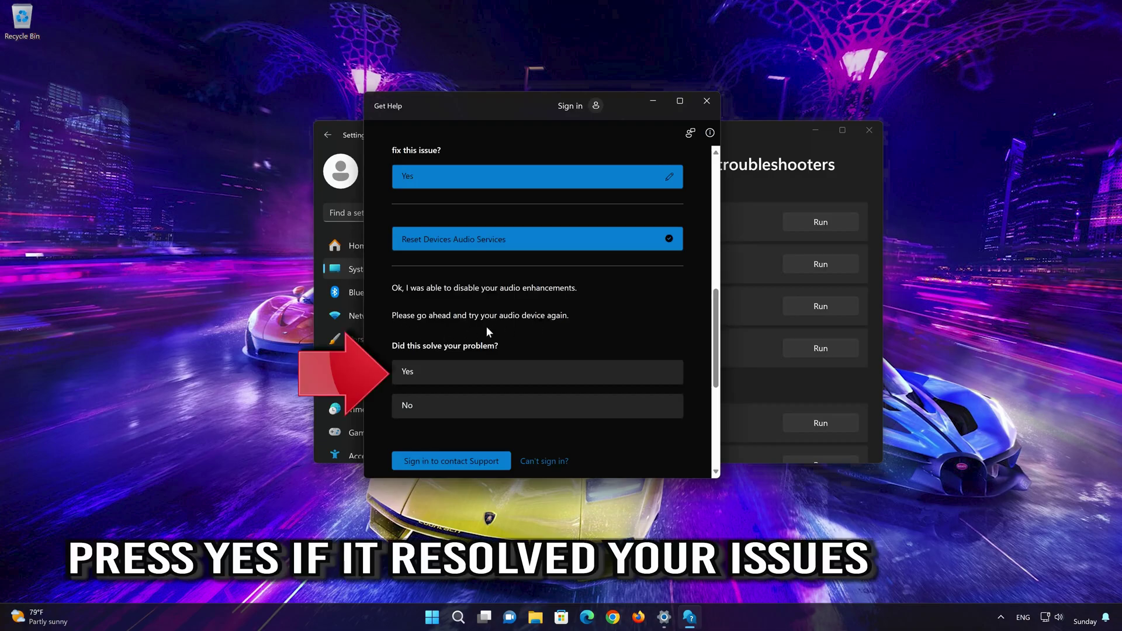
Answer Yes to whether the audio problem is solved, and close Get Help and Settings
click(484, 373)
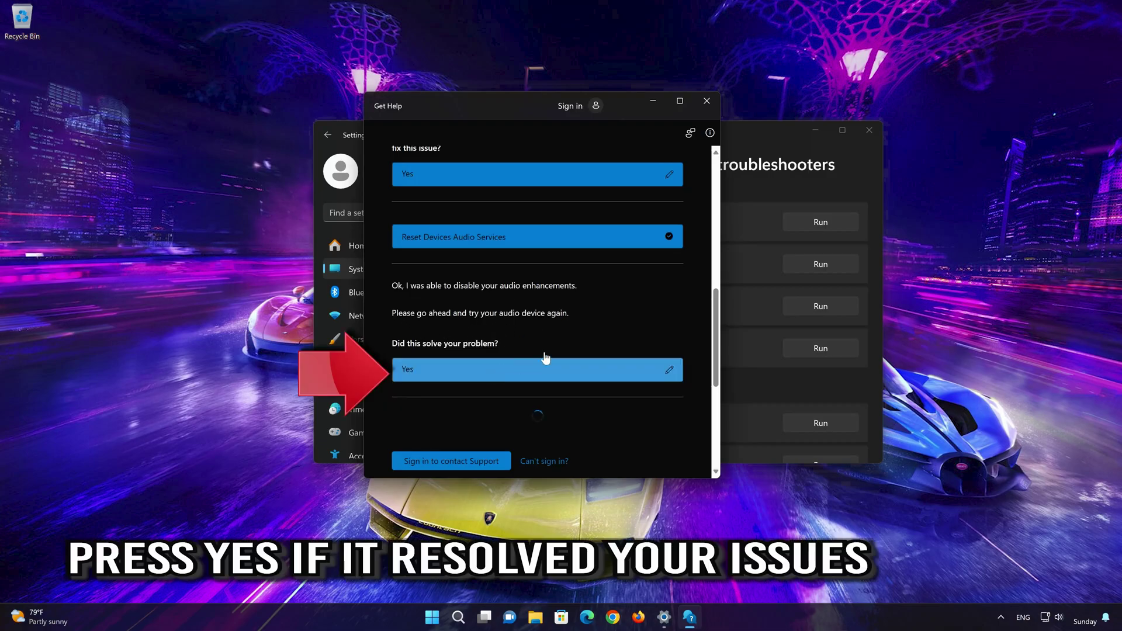
click(707, 101)
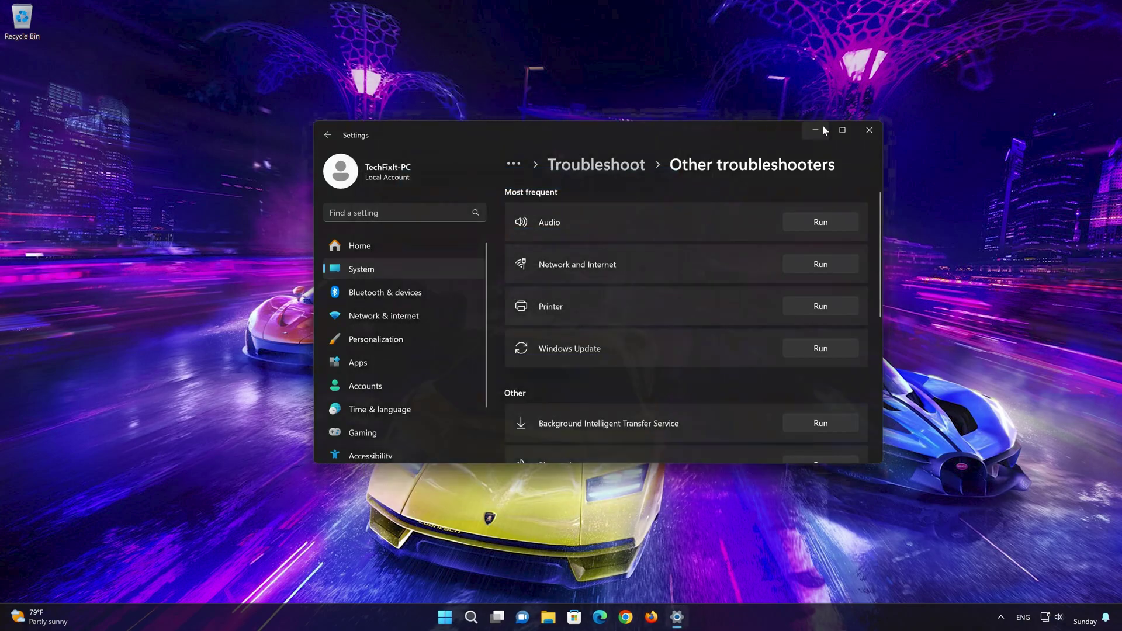
click(862, 133)
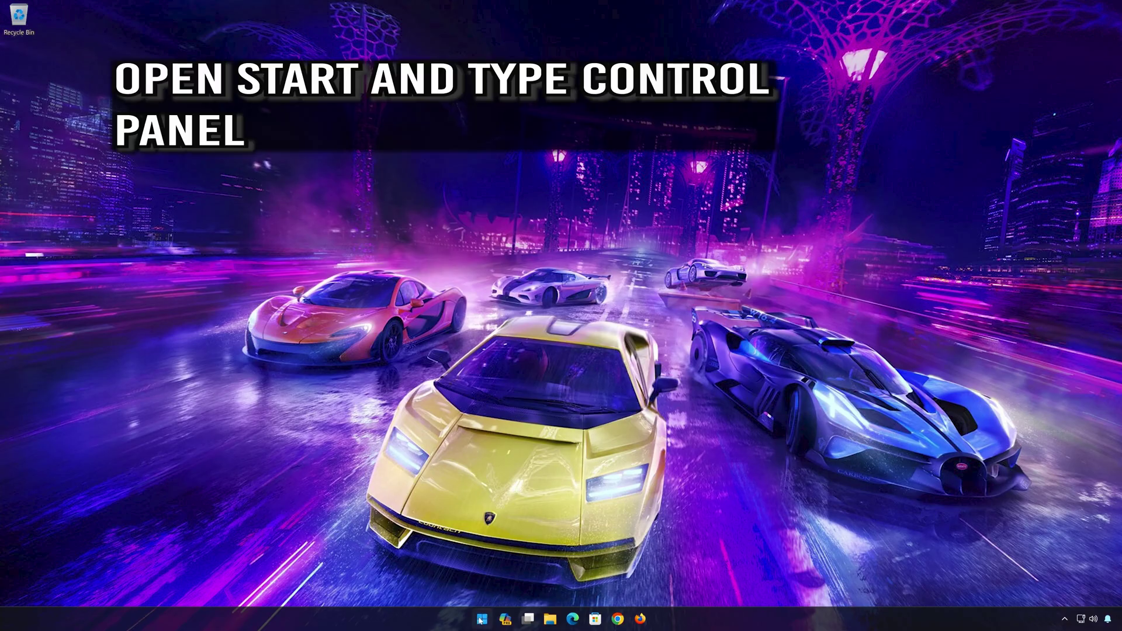
Search Windows for "control panel" and open Control Panel
click(480, 620)
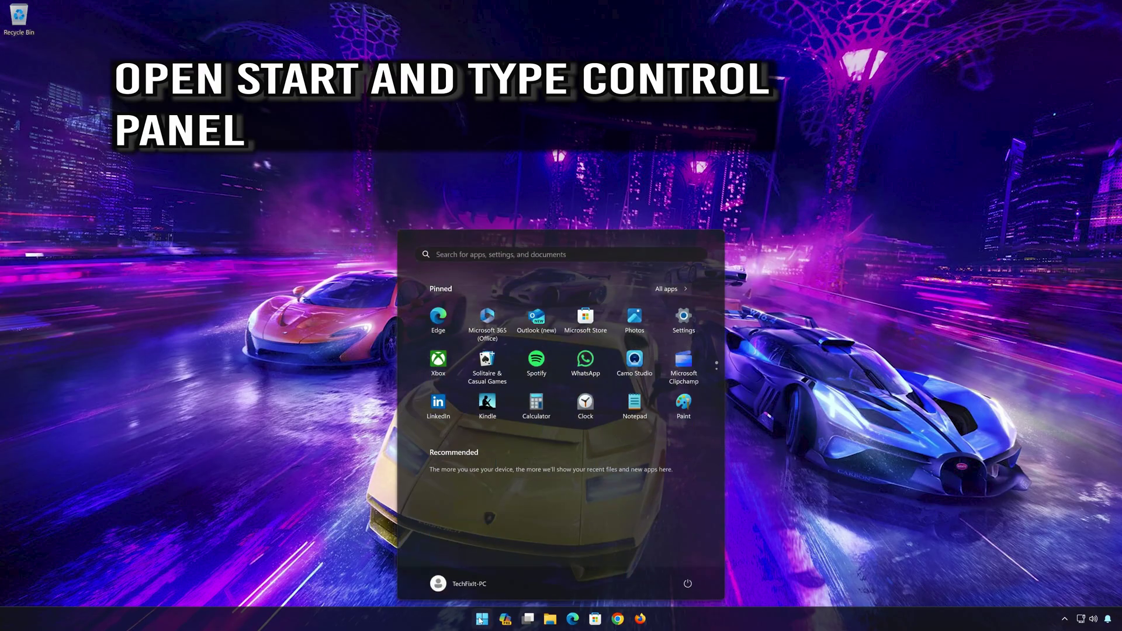
text(control p)
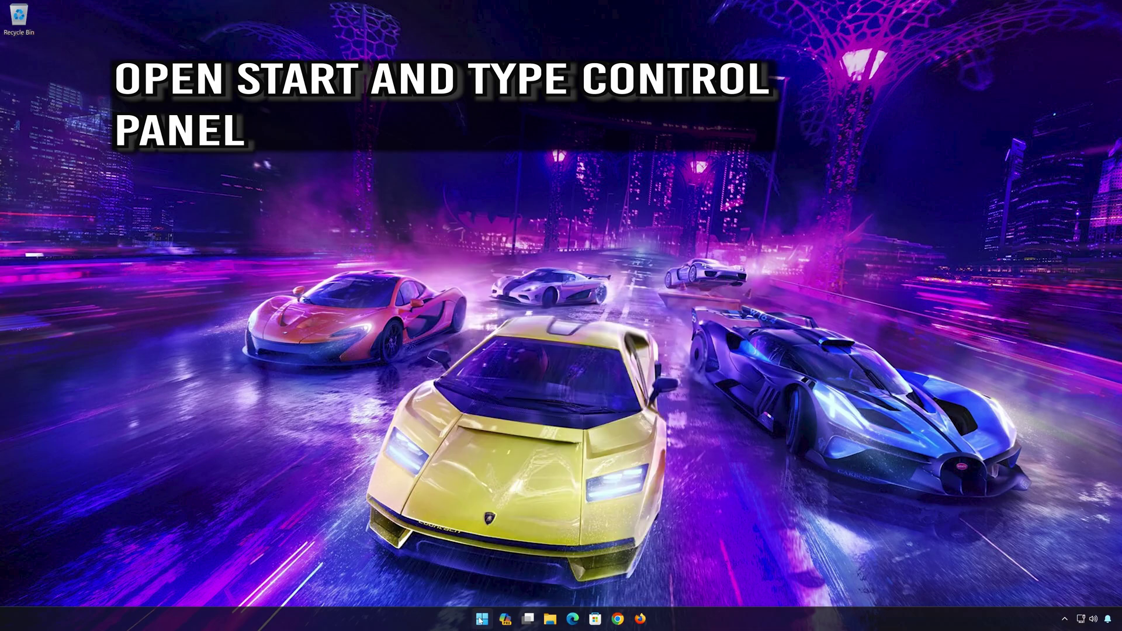
text(an)
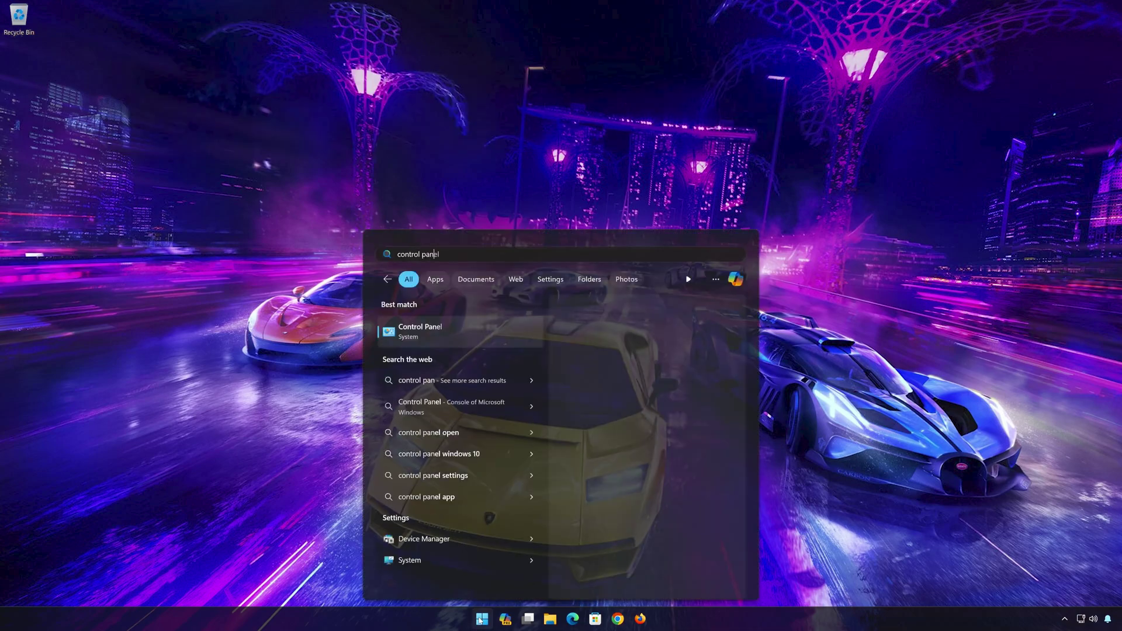
text(el)
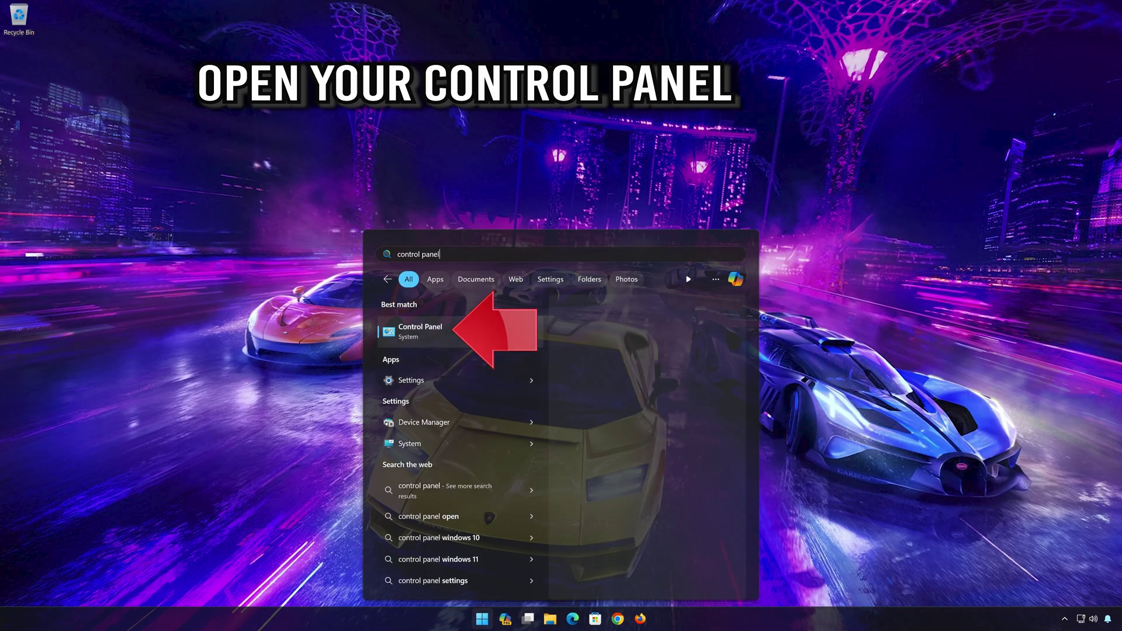
click(473, 337)
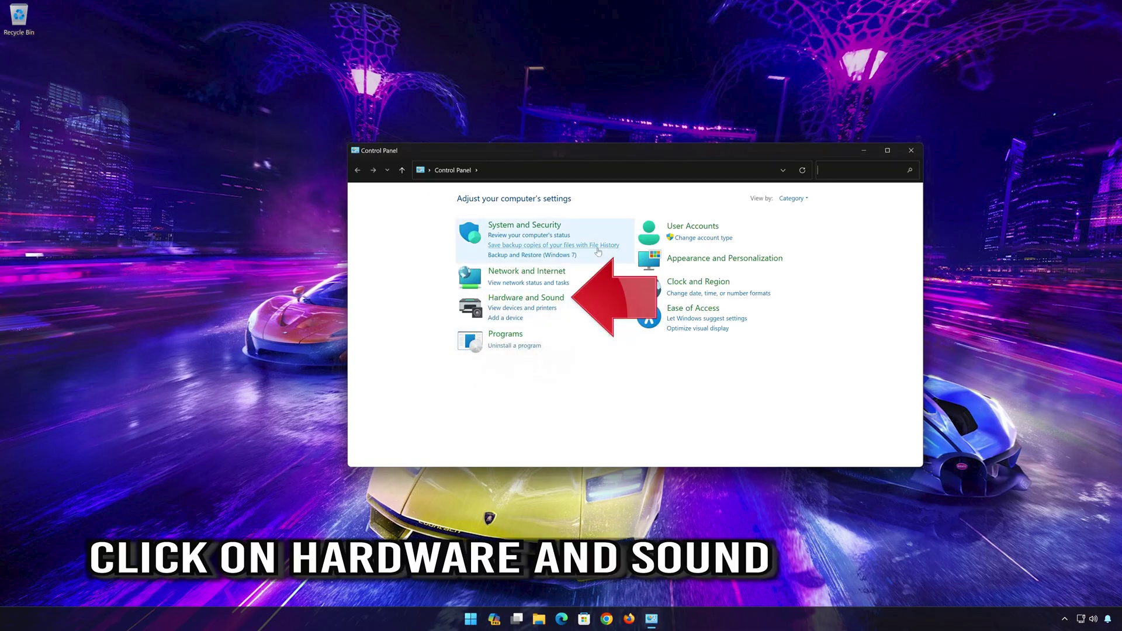
Open the Sound dialog from Hardware and Sound, move it to the middle of the desktop, and close the Control Panel window
click(526, 298)
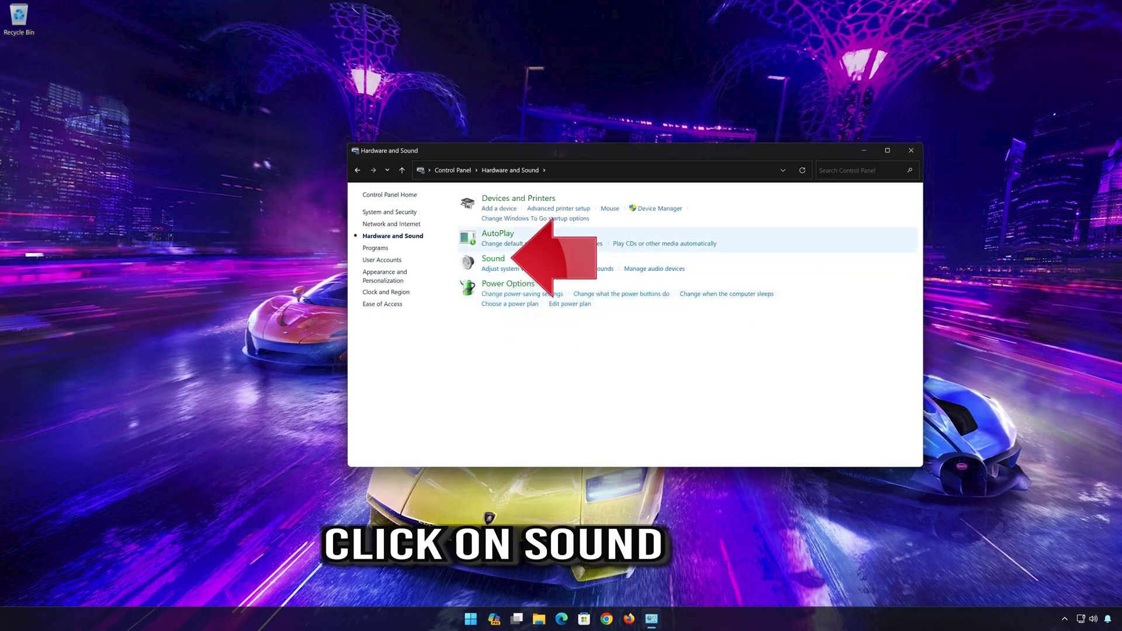
click(491, 259)
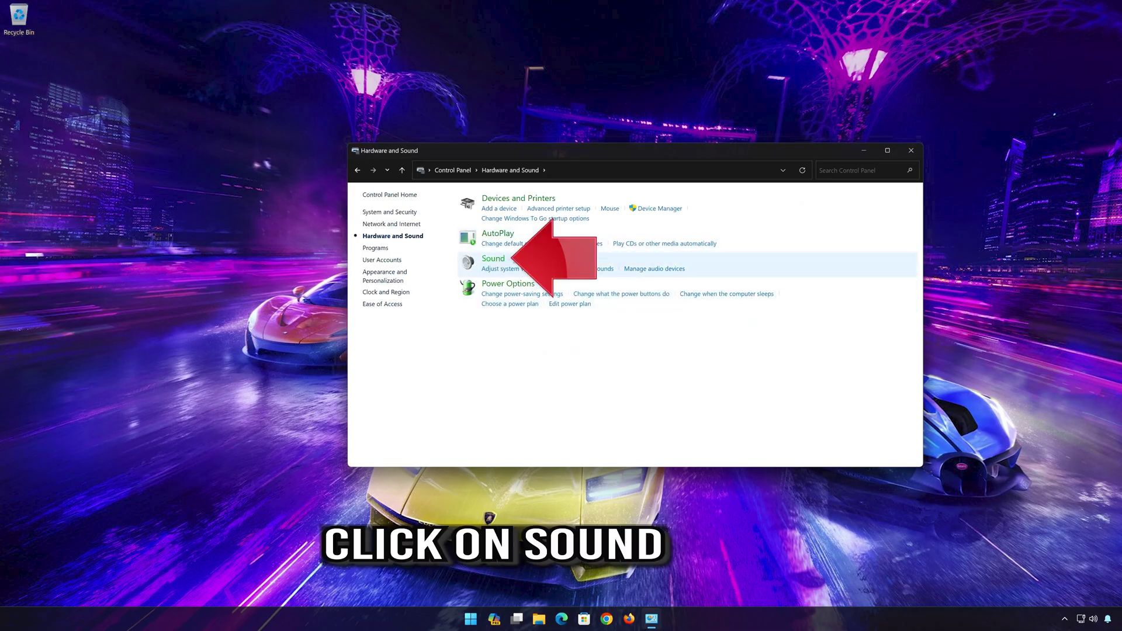
click(488, 263)
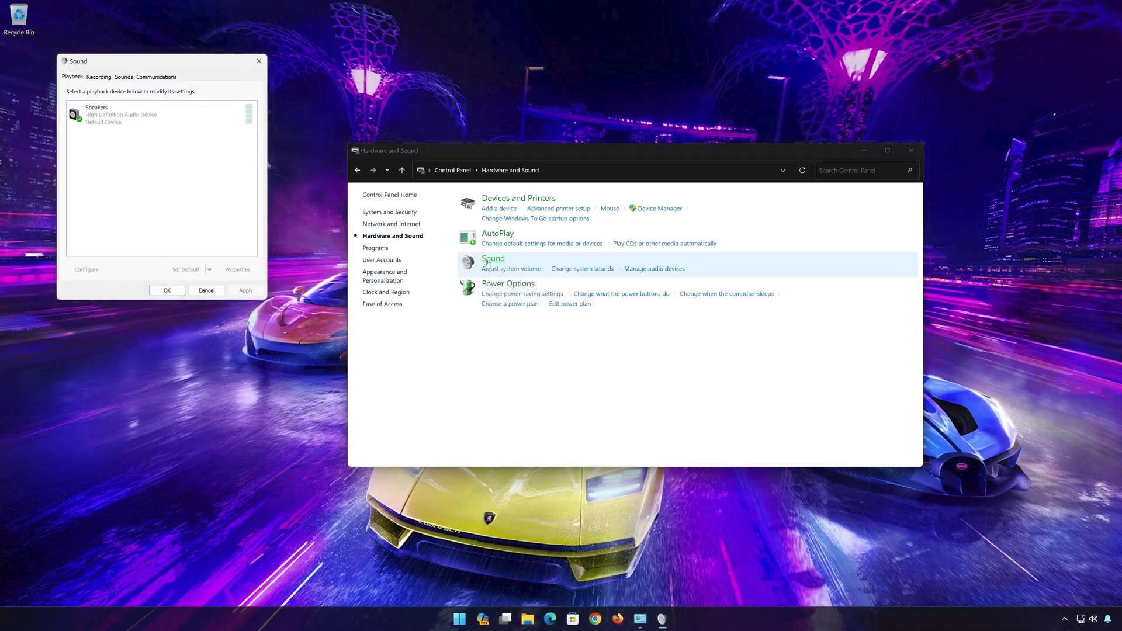
drag(201, 67, 664, 173)
click(910, 152)
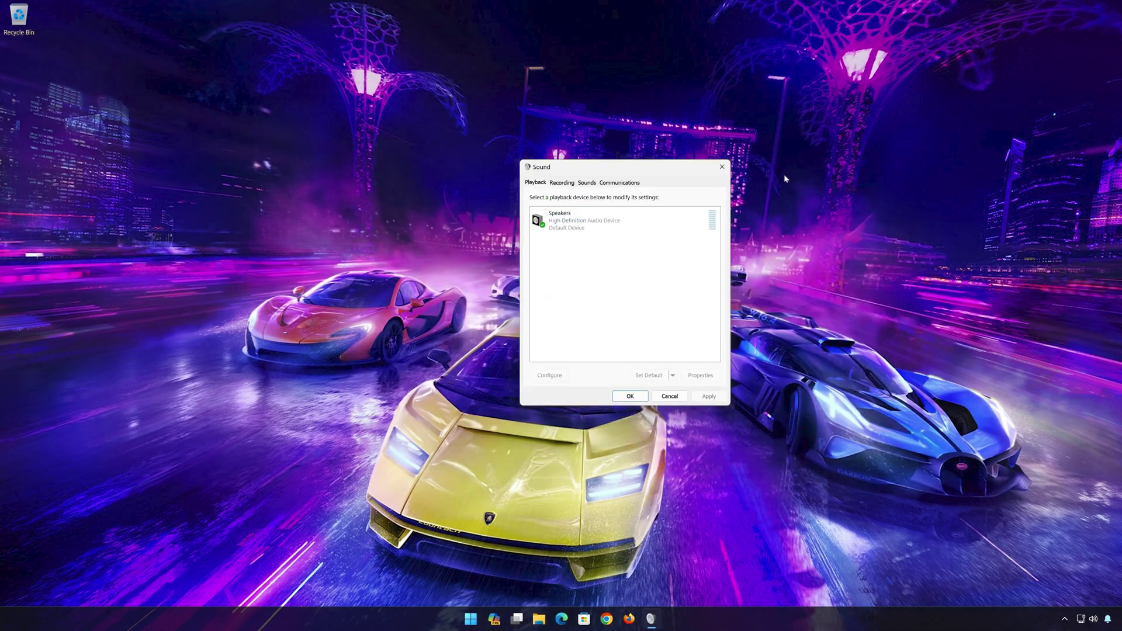
Set the Speakers' default format to 16 bit, 44100 Hz (CD Quality), apply it, and close the Speakers Properties and Sound dialogs
click(625, 218)
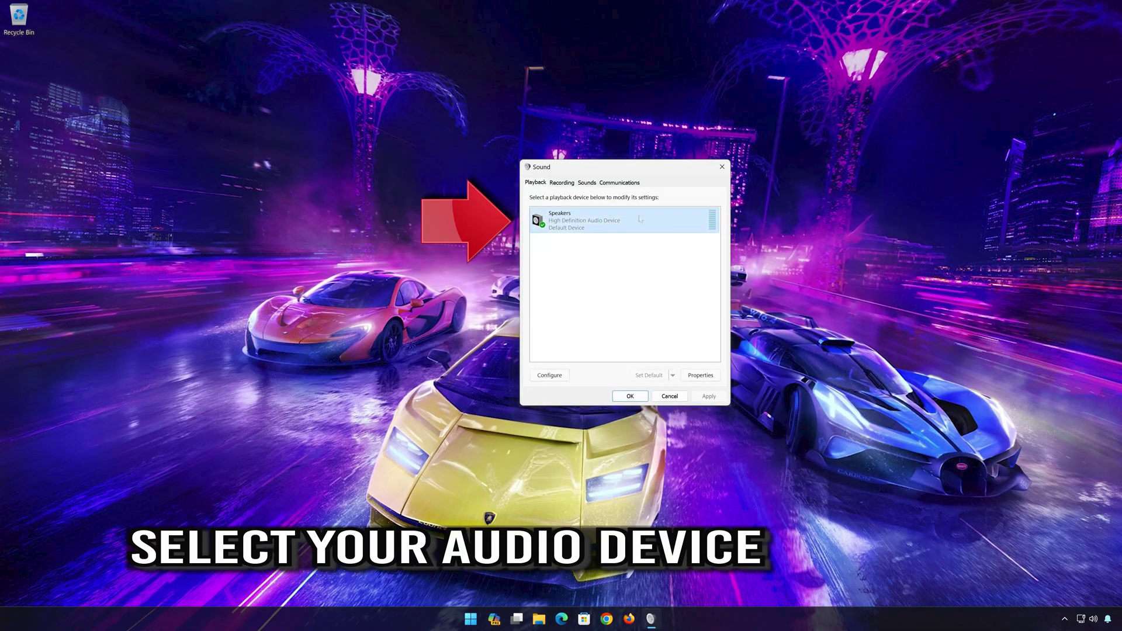
right_click(591, 221)
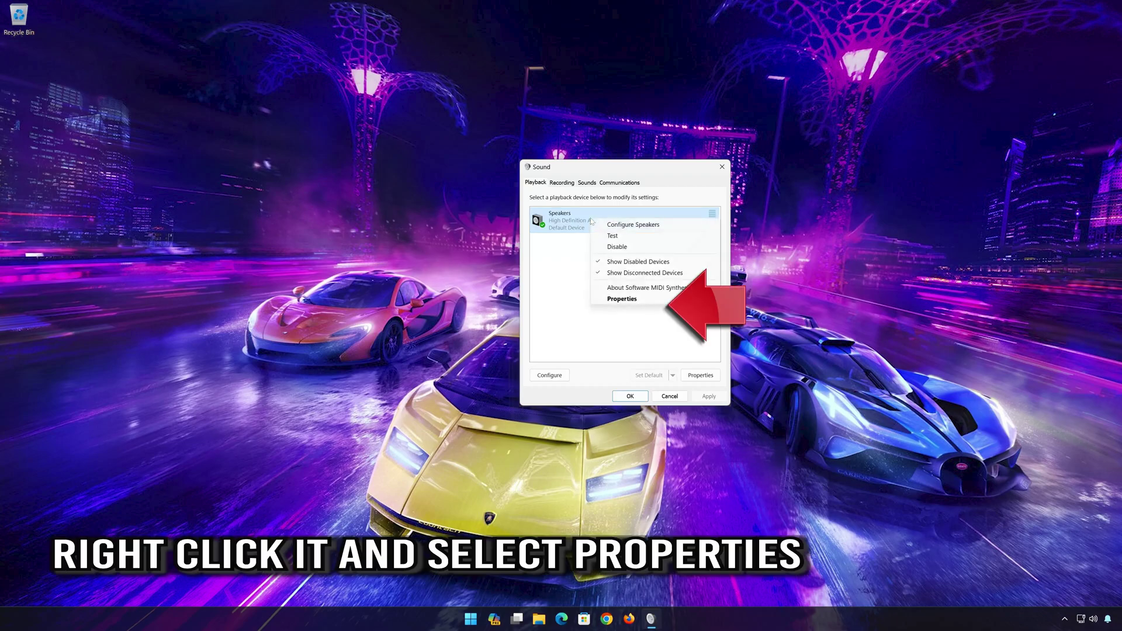
click(622, 299)
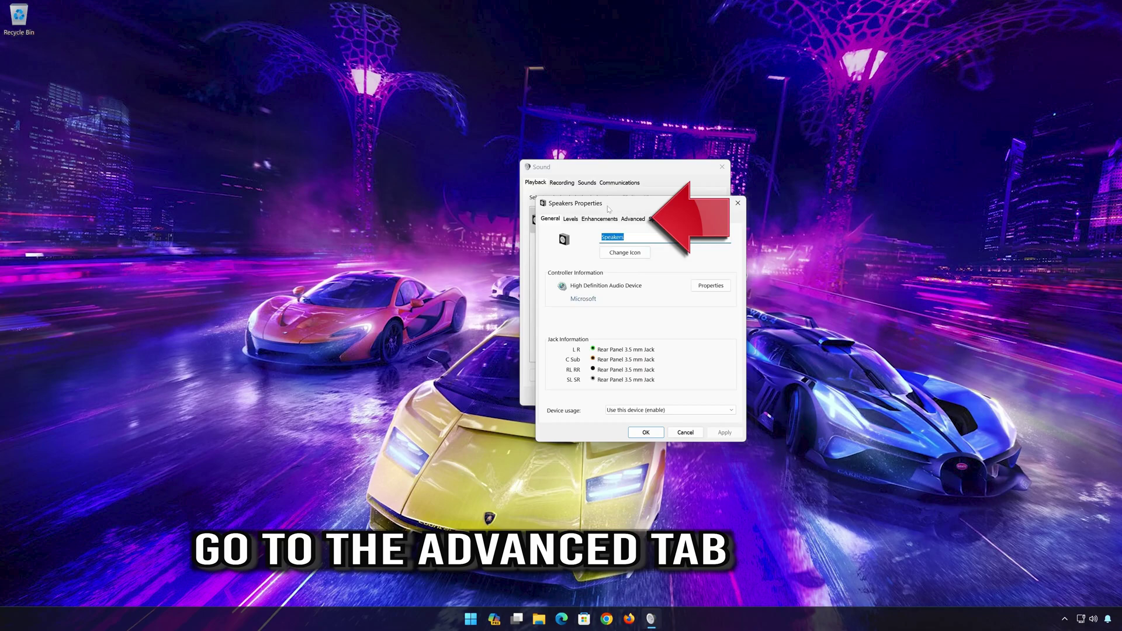
click(638, 221)
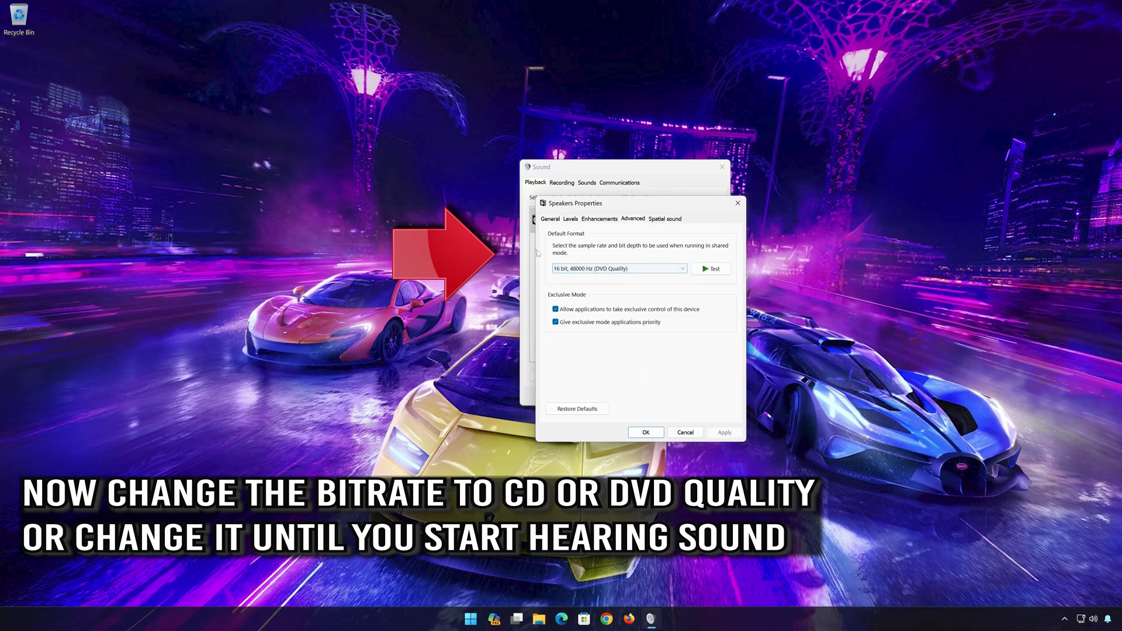
click(601, 271)
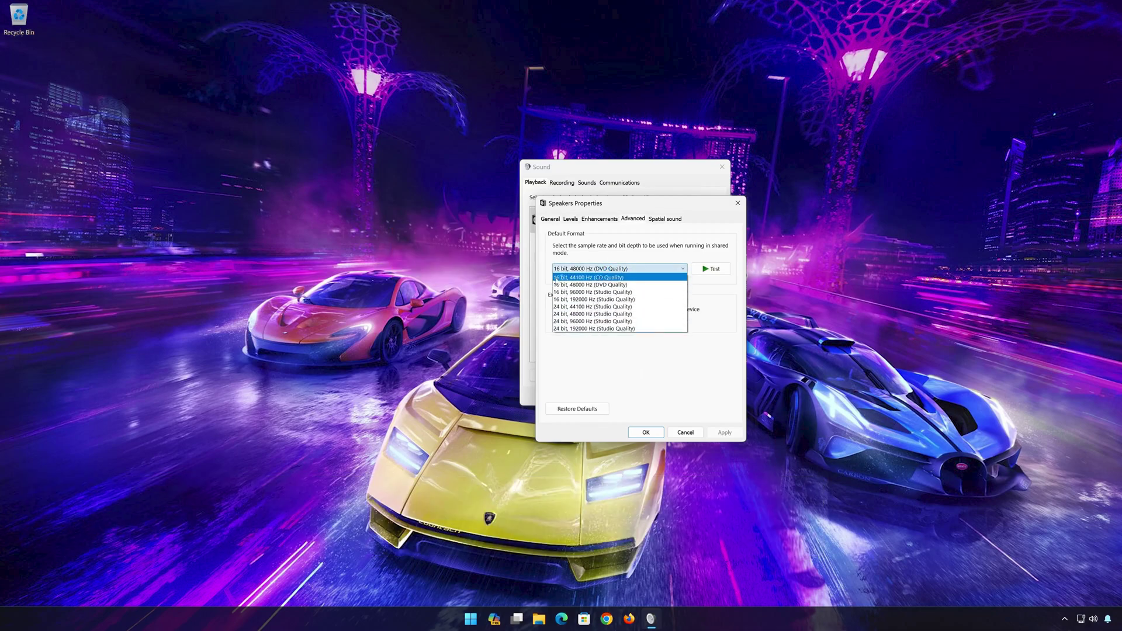
click(621, 279)
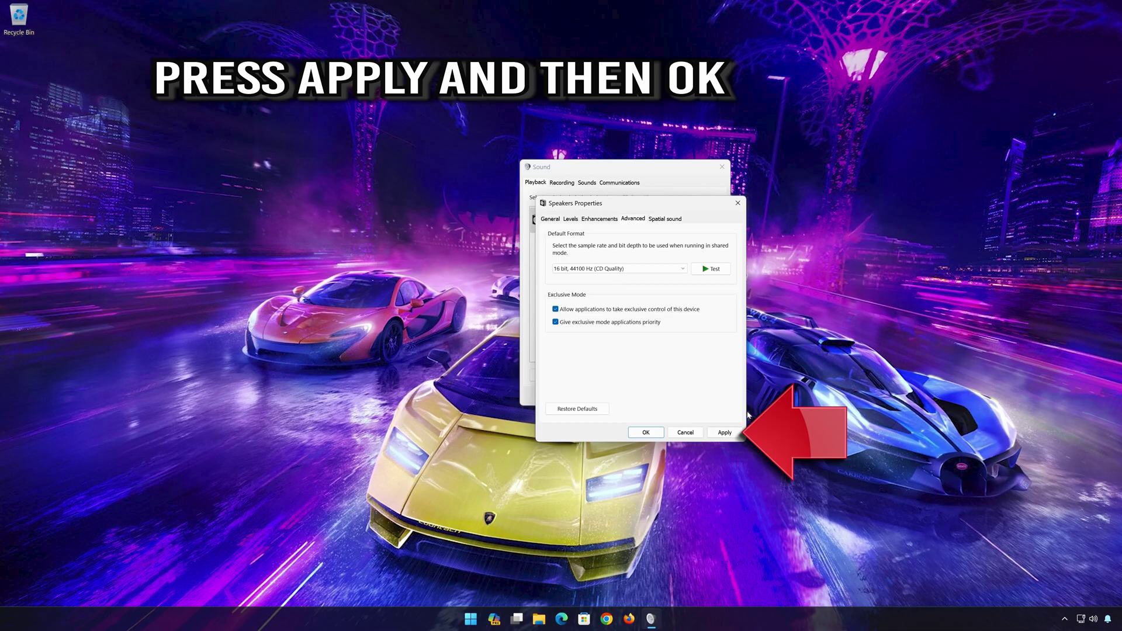
click(725, 433)
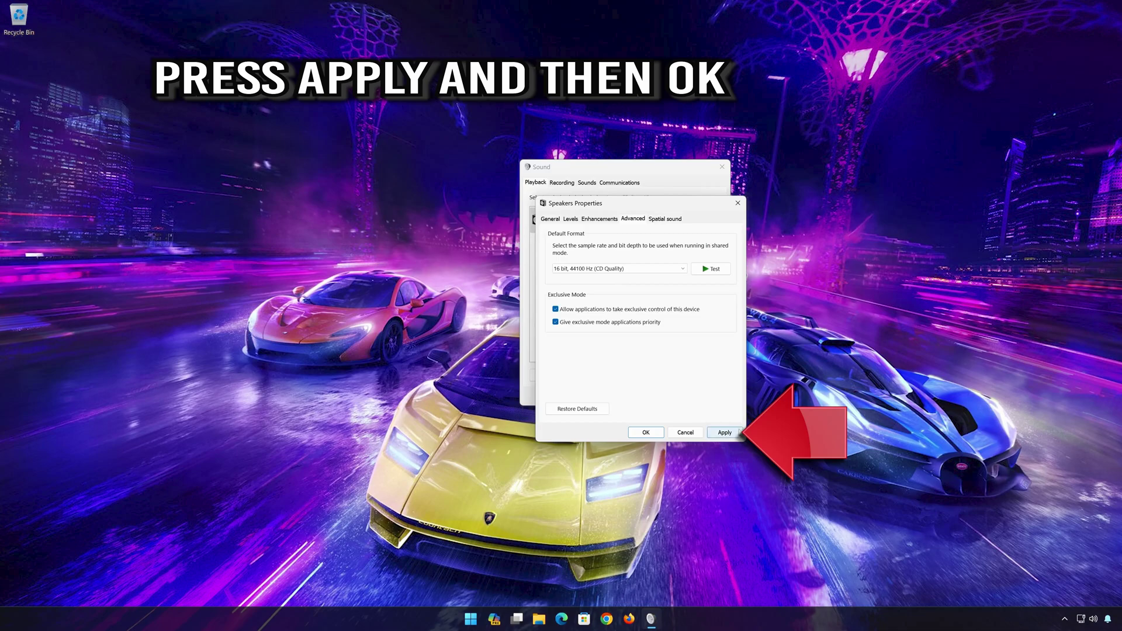
click(648, 433)
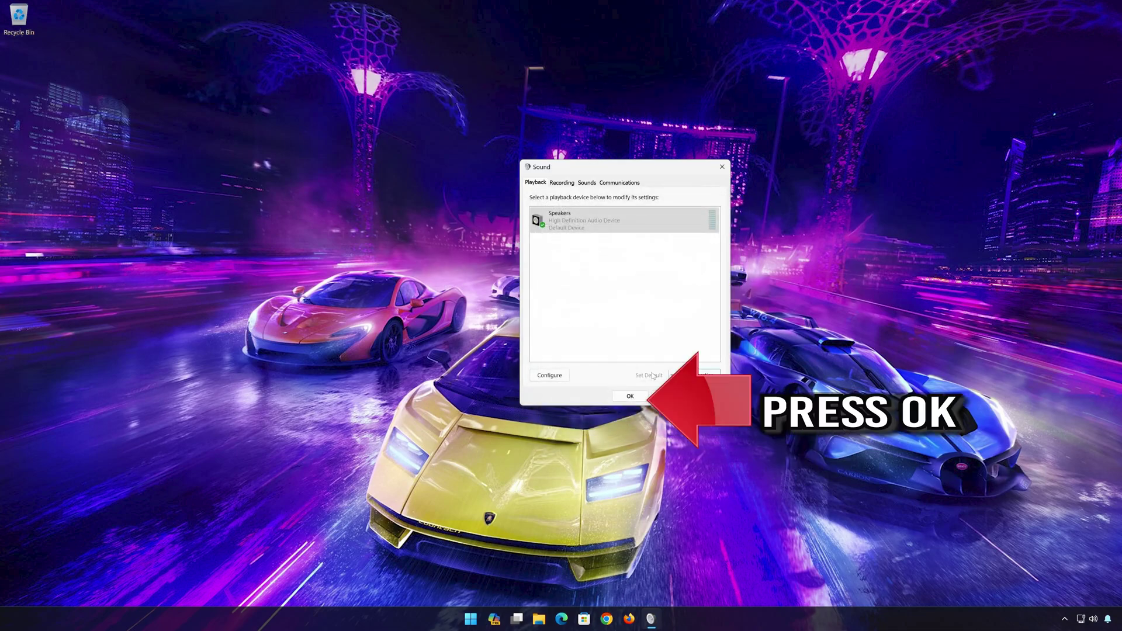
click(631, 397)
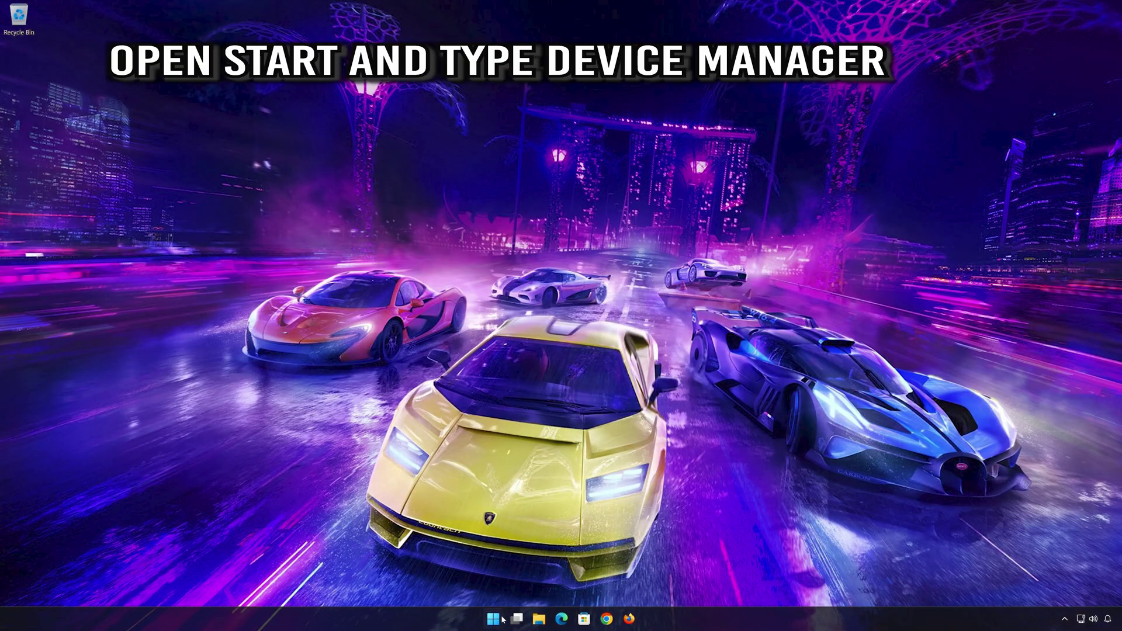
Search Windows for "device manager", open Device Manager, and move its window to the middle of the desktop
click(494, 619)
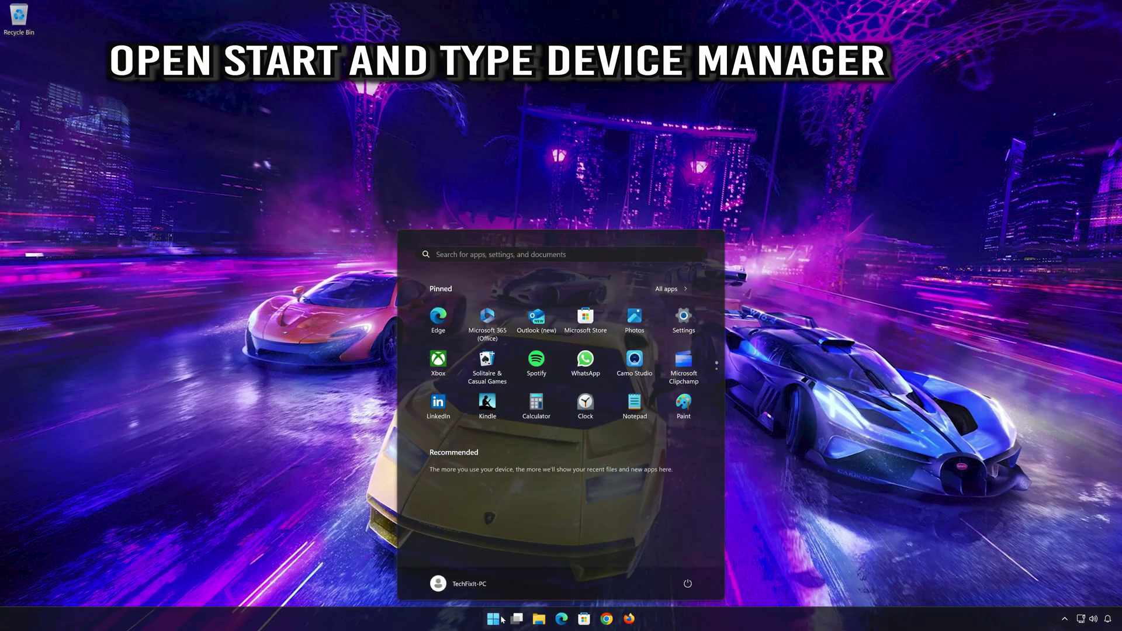
text(device)
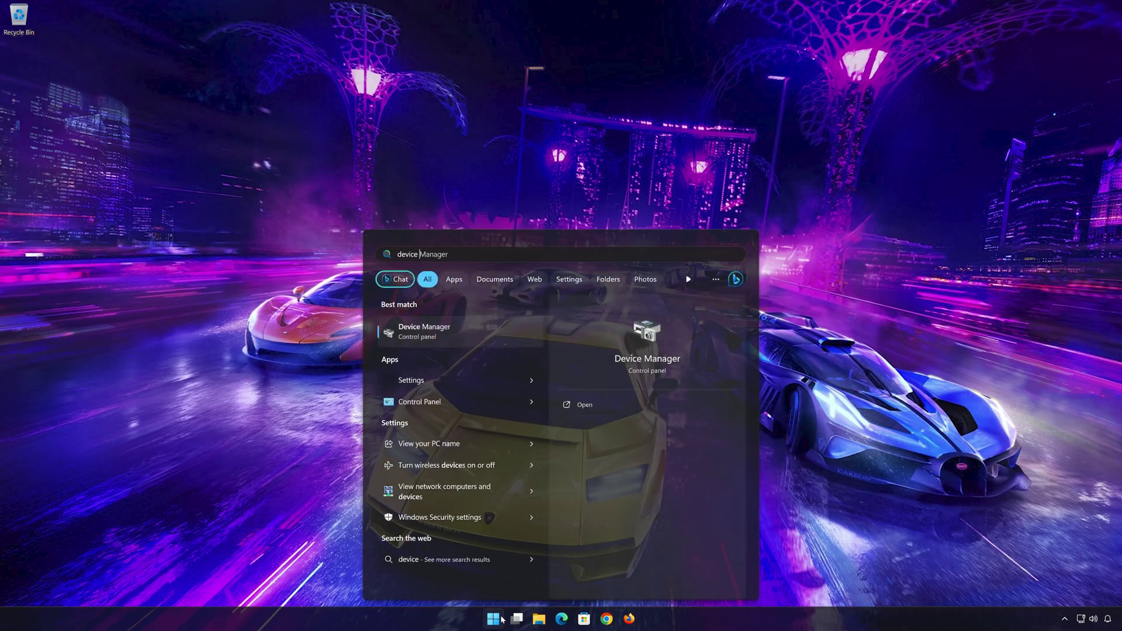
text( manager)
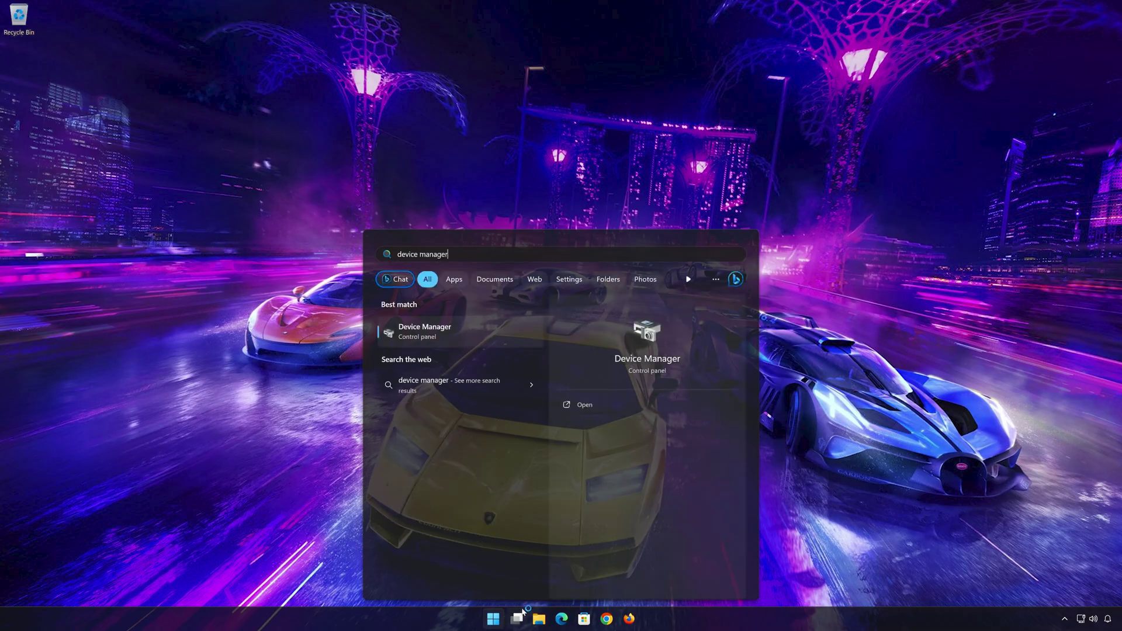
click(442, 336)
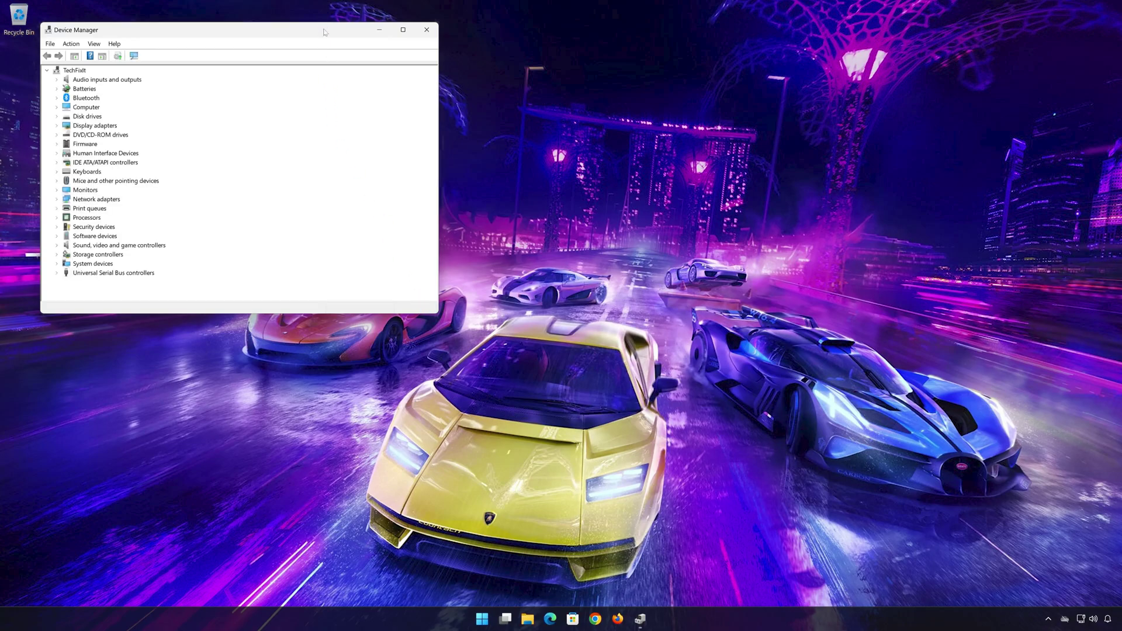
drag(326, 33, 691, 139)
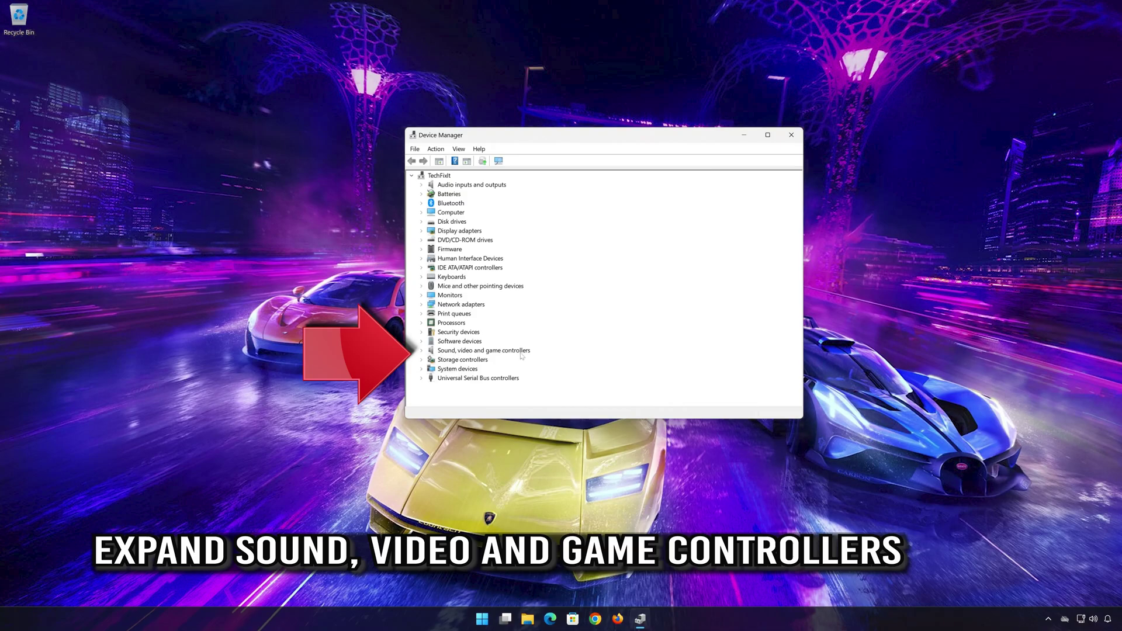
Open the driver properties of the High Definition Audio Device under Sound, video and game controllers
click(421, 350)
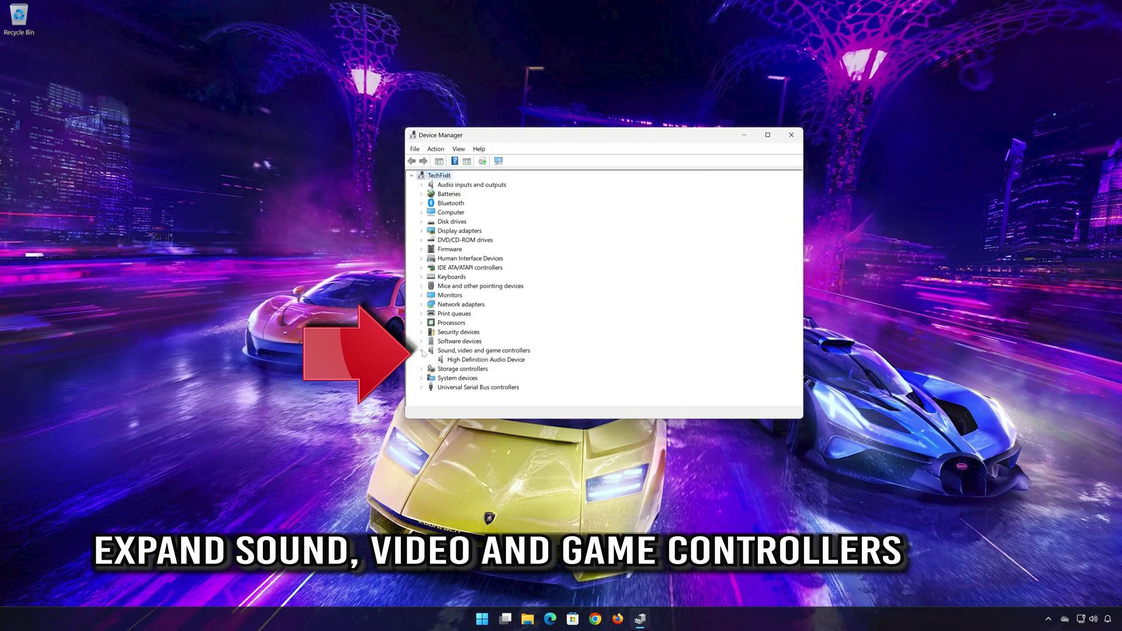
click(458, 361)
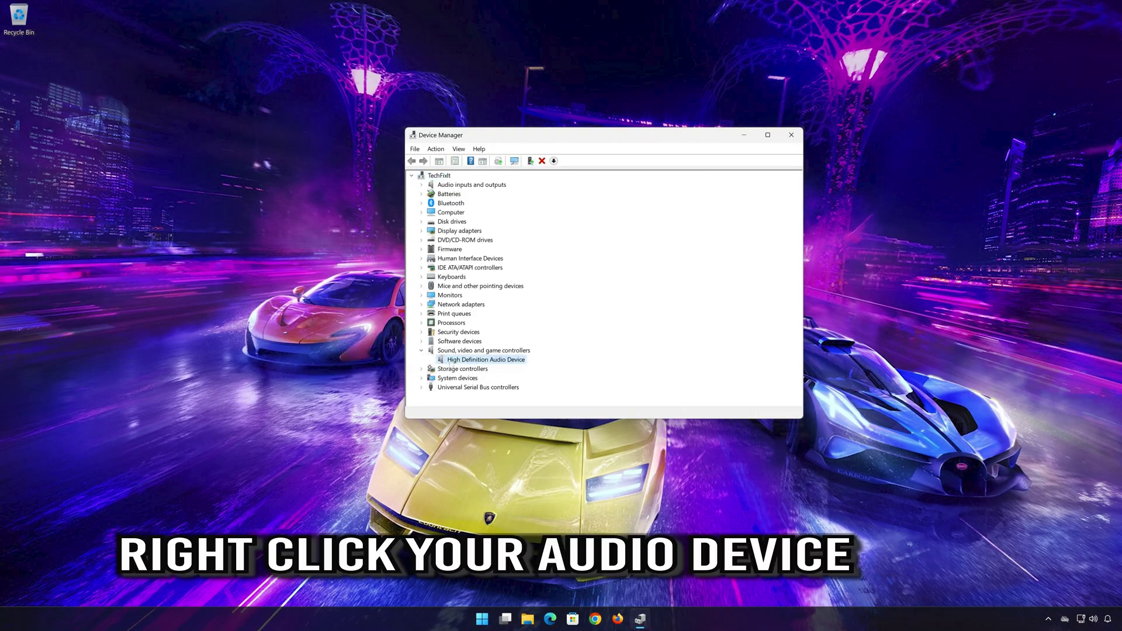
right_click(489, 361)
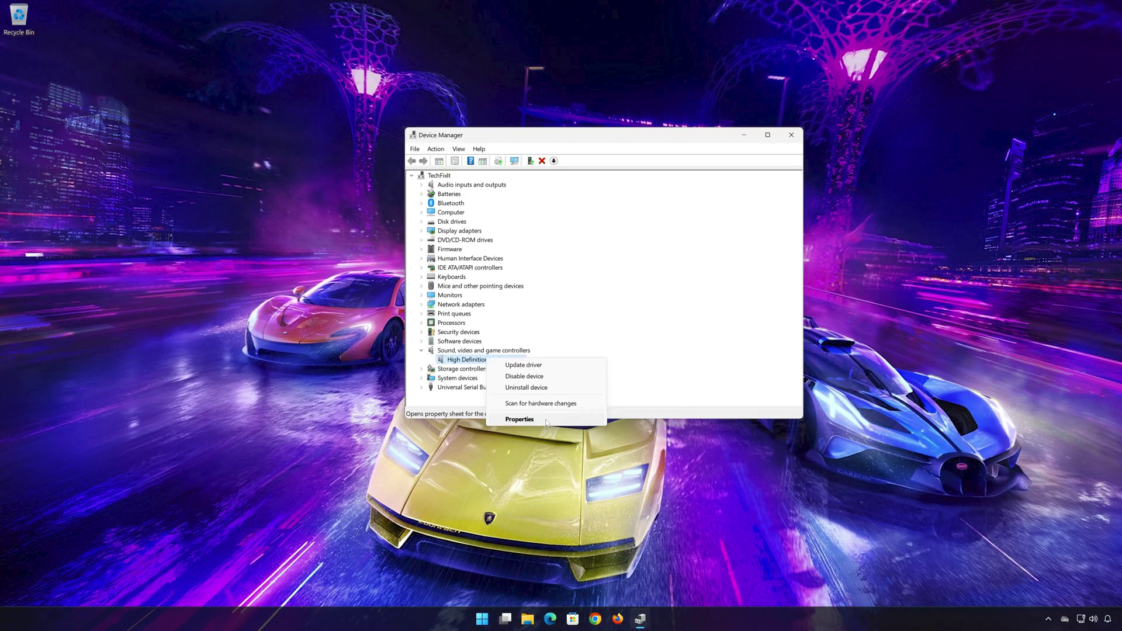
click(520, 420)
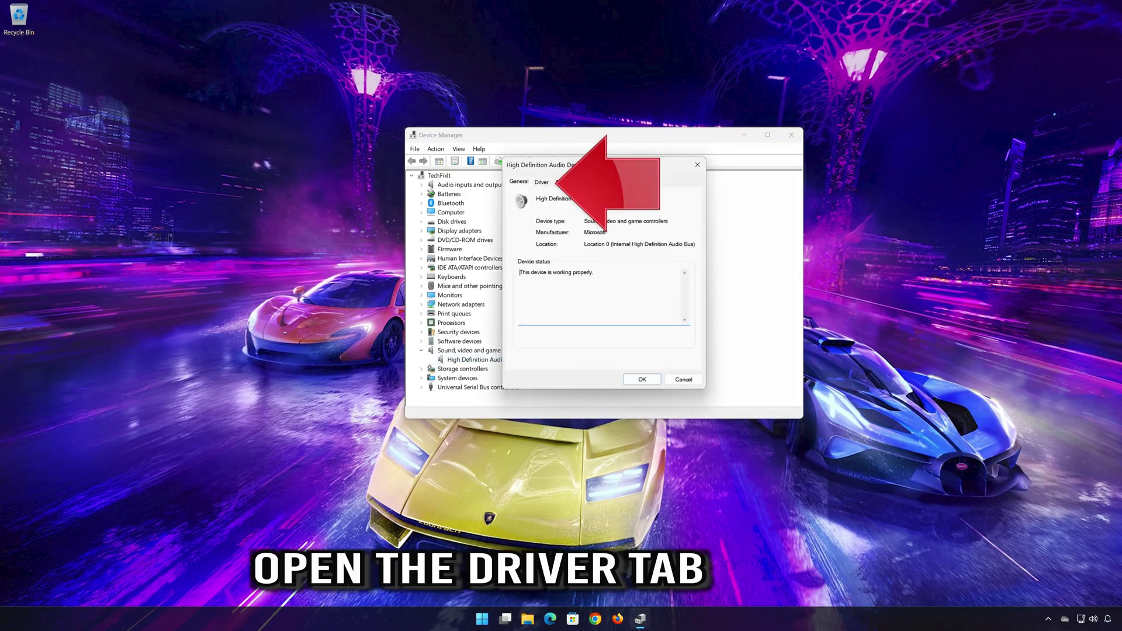
click(541, 183)
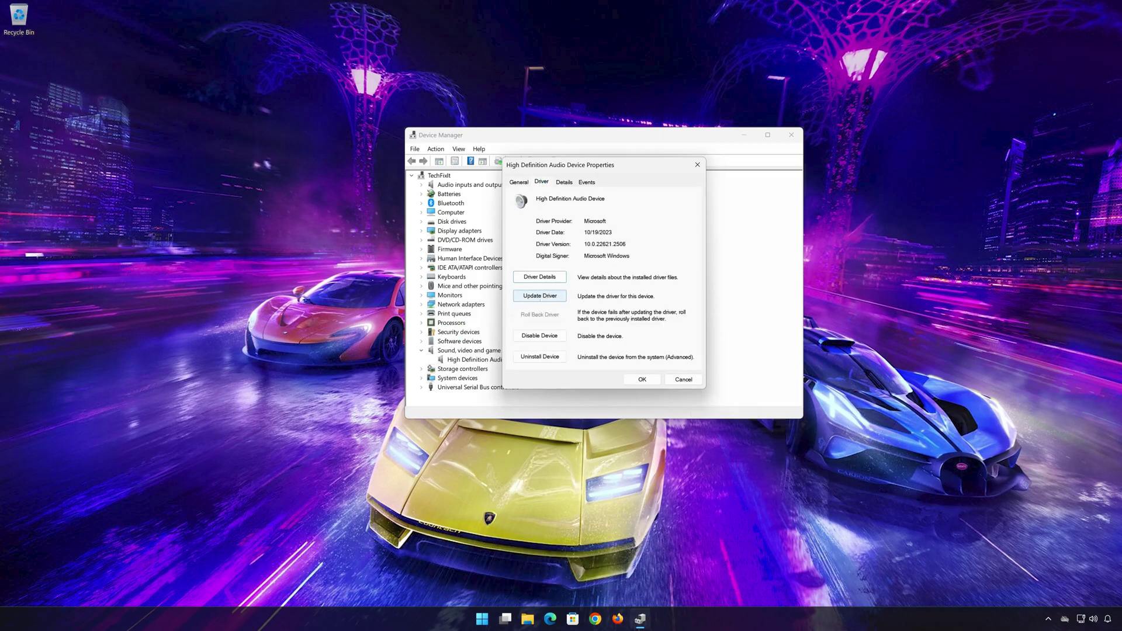
Update the driver manually by picking High Definition Audio Device from the computer's available drivers, accept the compatibility warning, and close the wizard
click(540, 296)
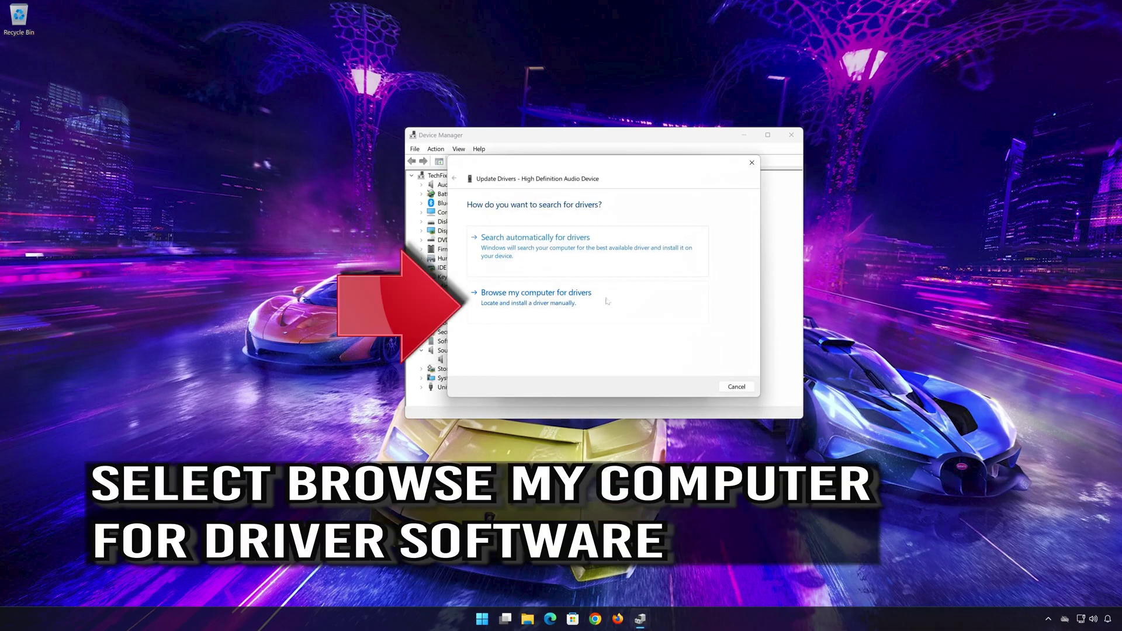
click(534, 304)
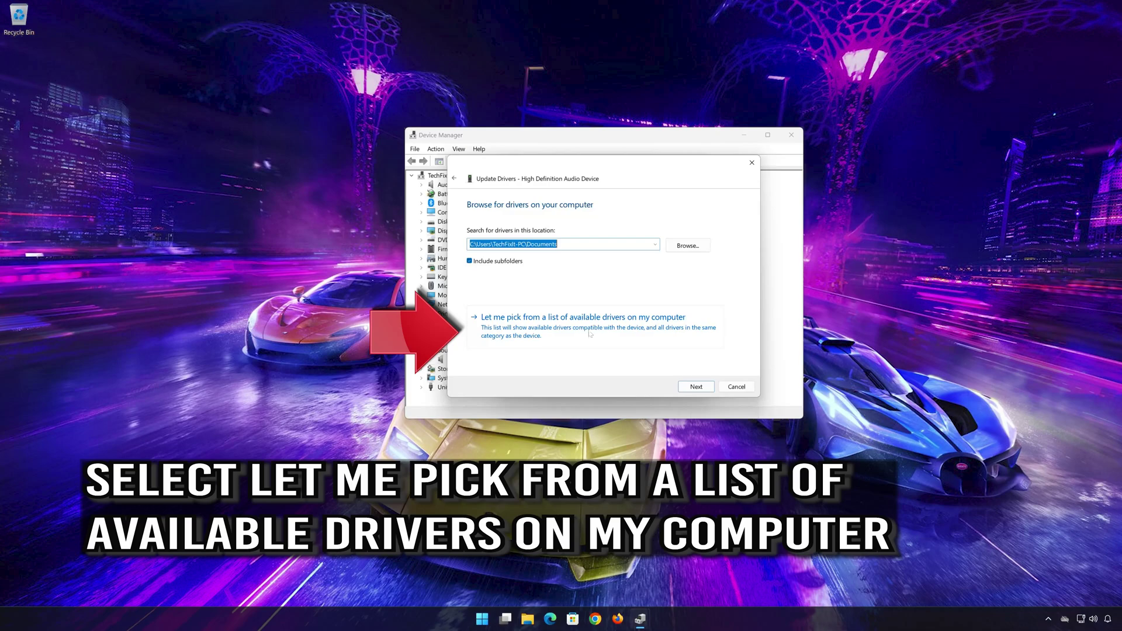
click(562, 335)
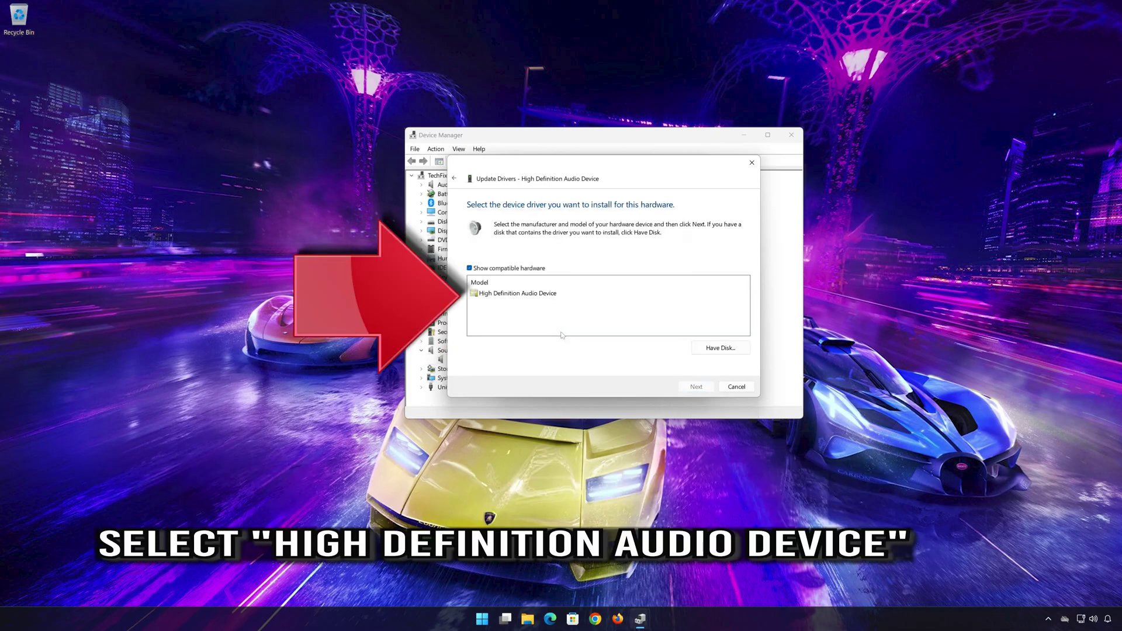
click(544, 295)
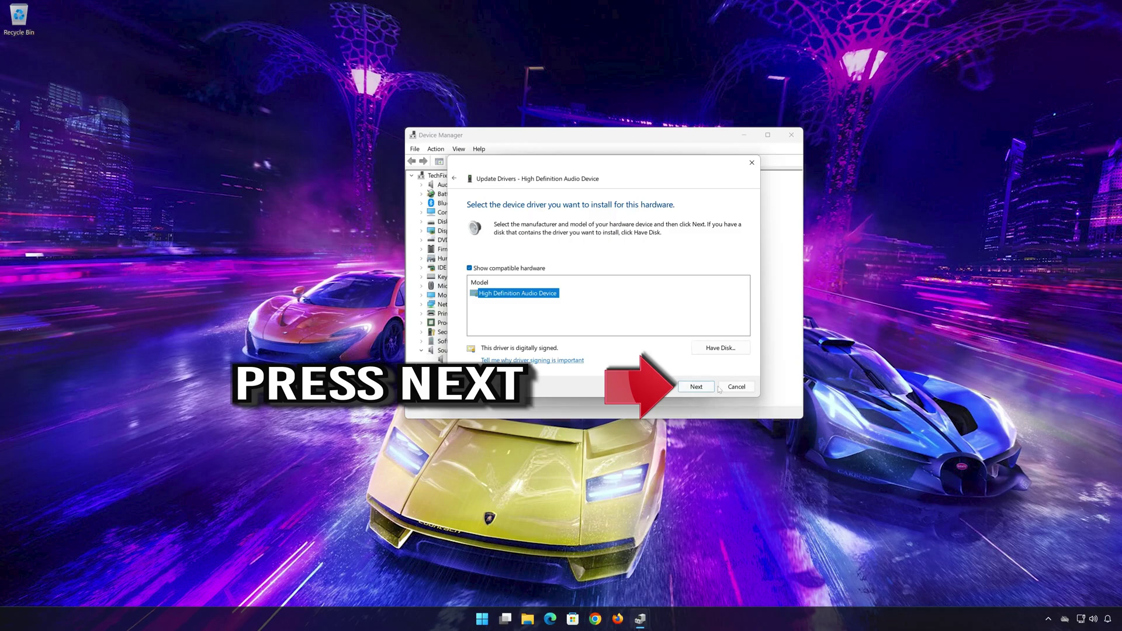
click(697, 389)
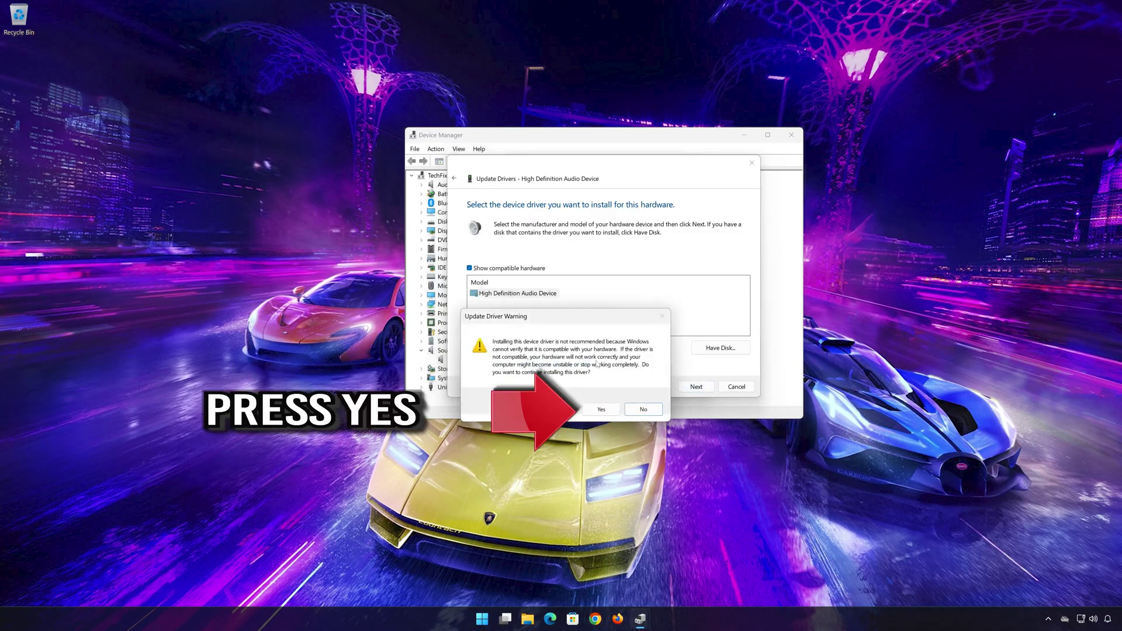
click(605, 411)
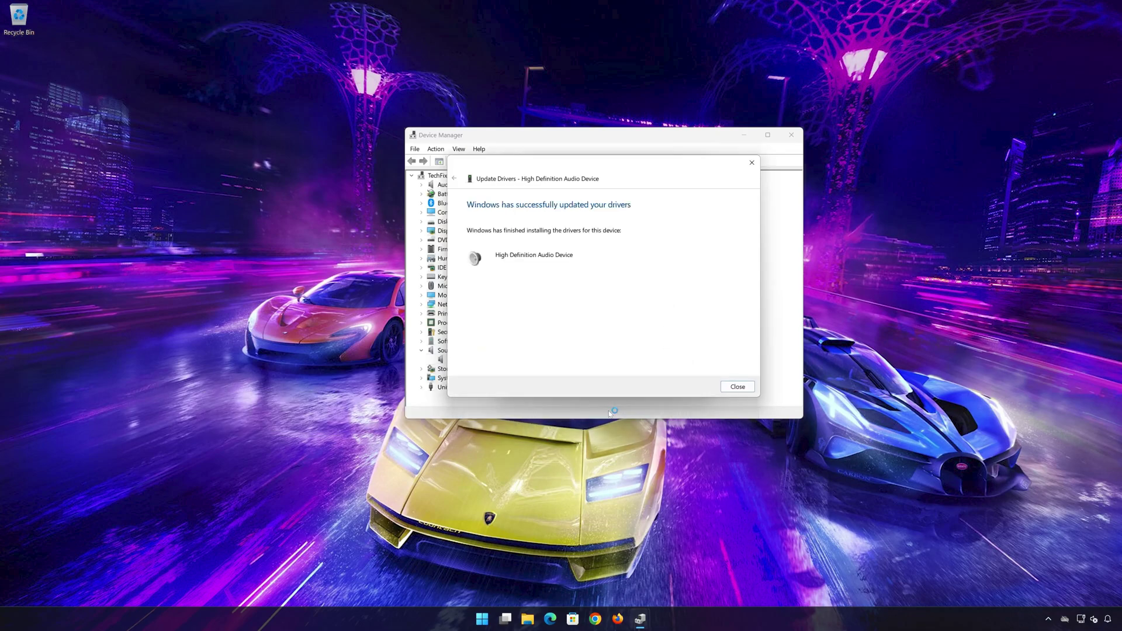
click(735, 389)
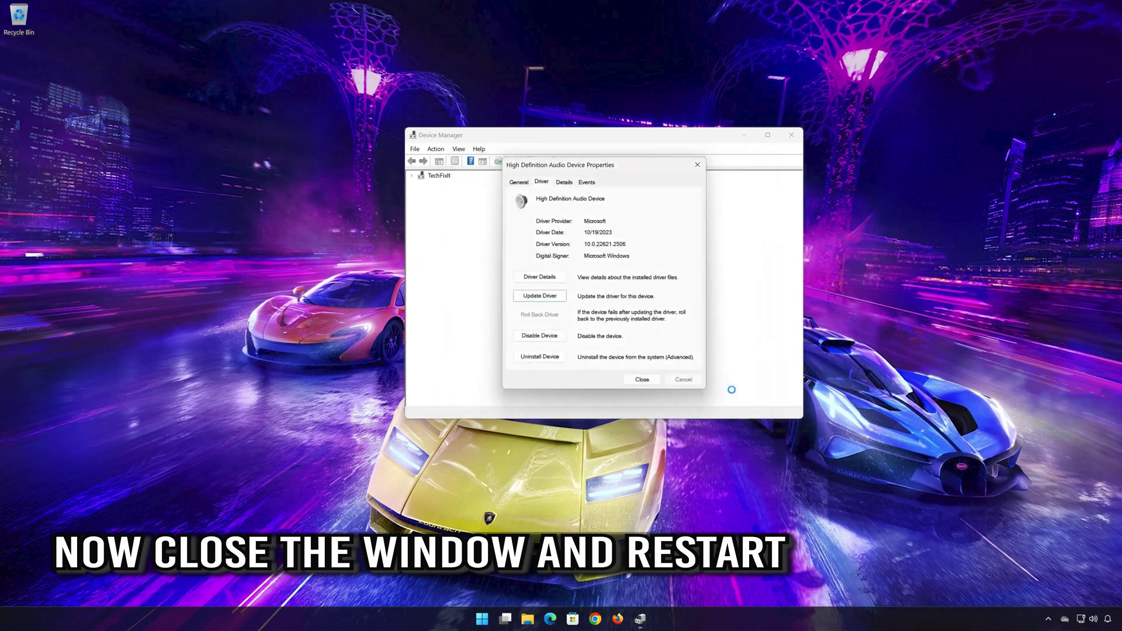
Close the audio device's properties and Device Manager, and restart the computer
click(646, 375)
click(791, 135)
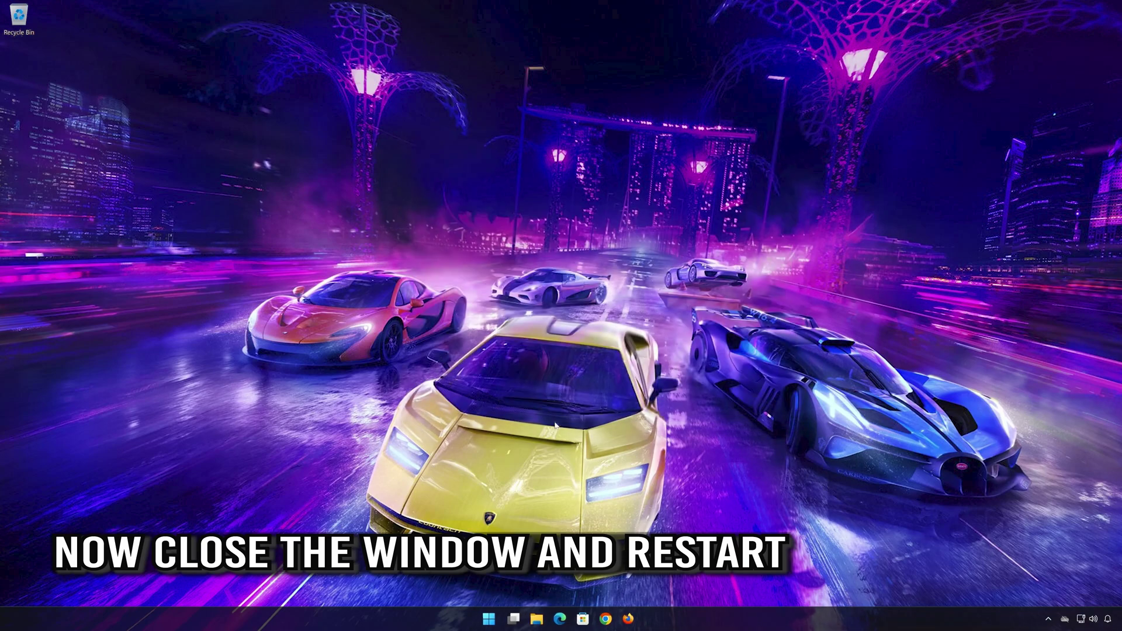
click(498, 614)
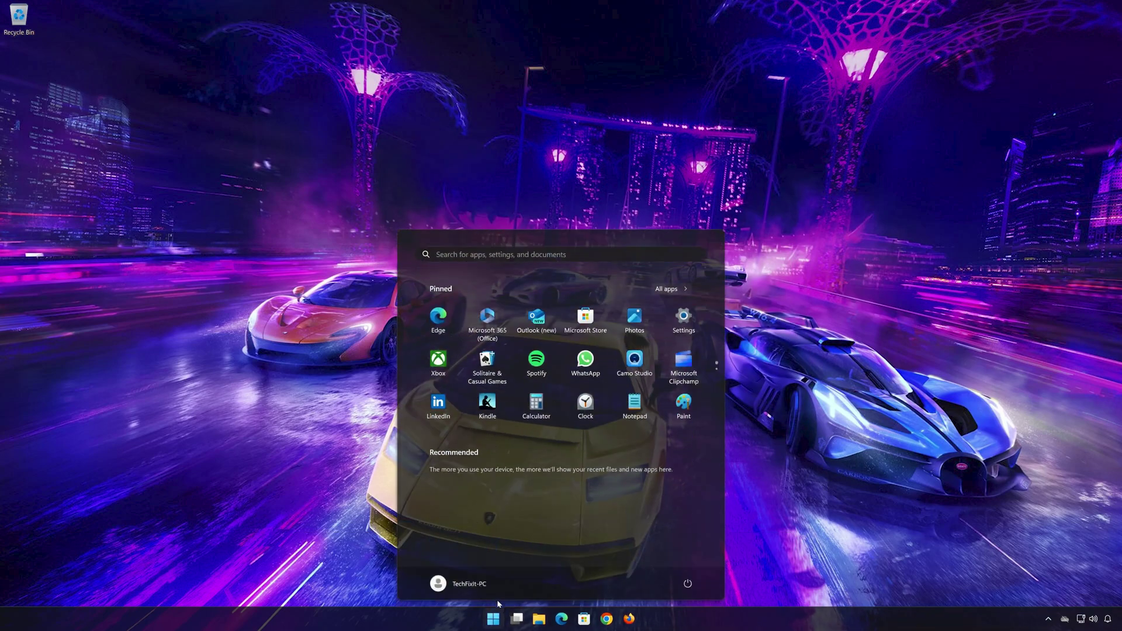
click(687, 584)
click(688, 565)
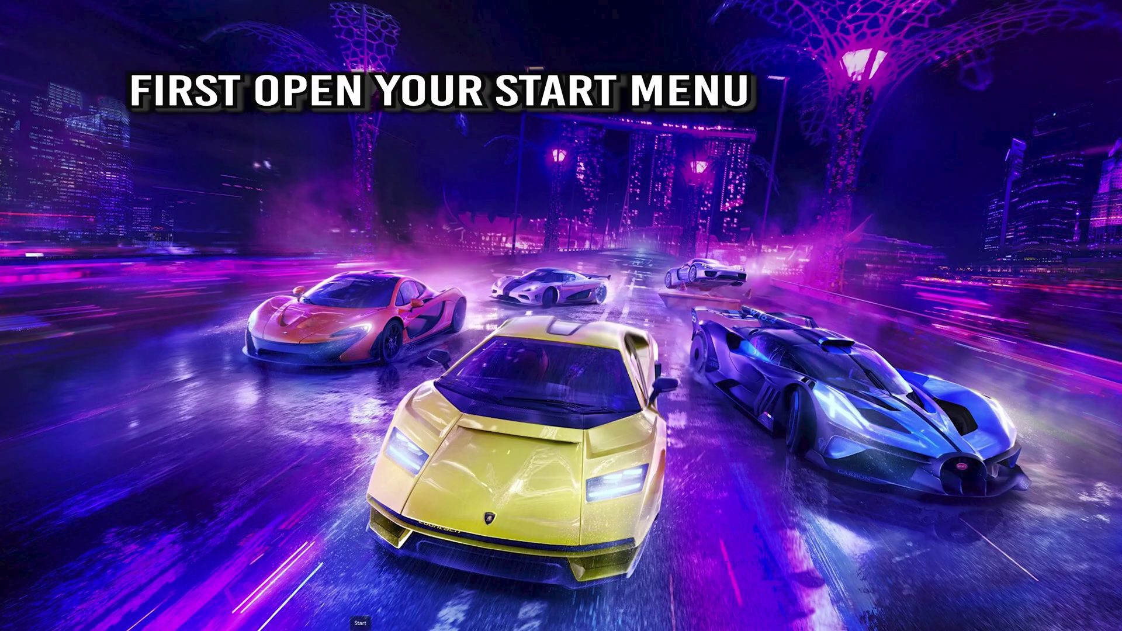
Open the Sound page in Settings, try the Oculus Virtual Audio Device headphones as output, and select the HDV 820 headphones
key(super)
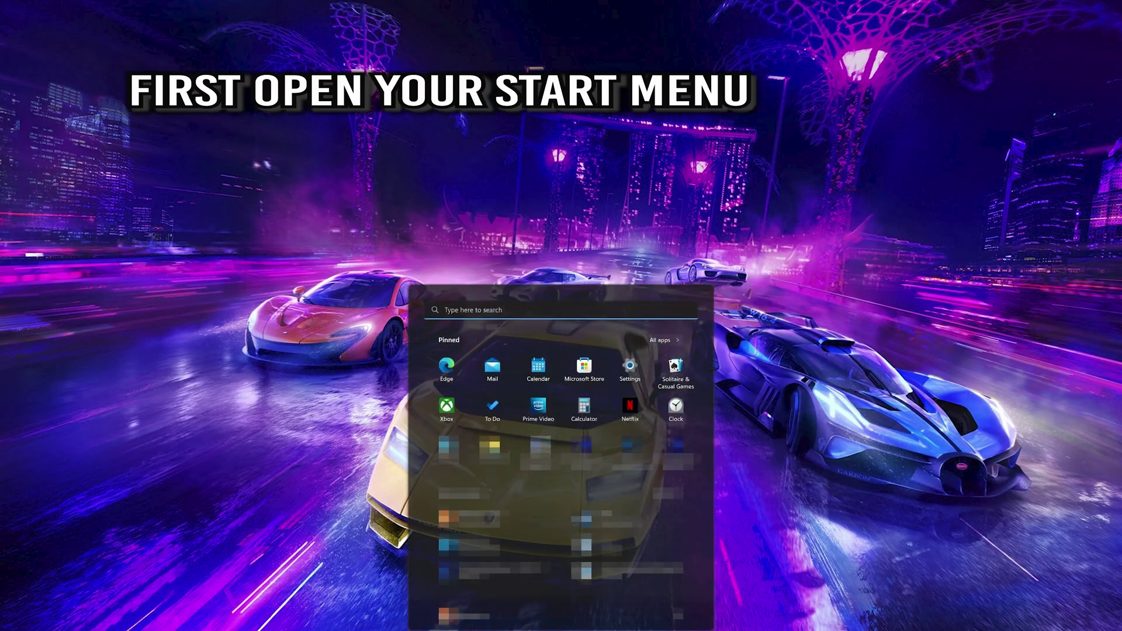
click(631, 368)
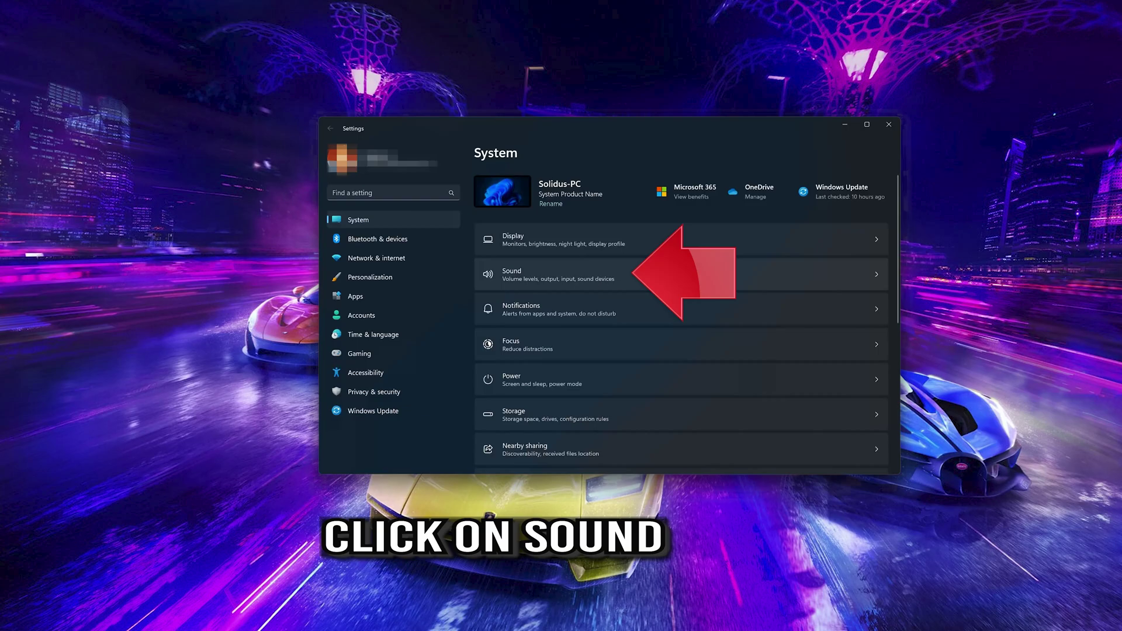
click(662, 271)
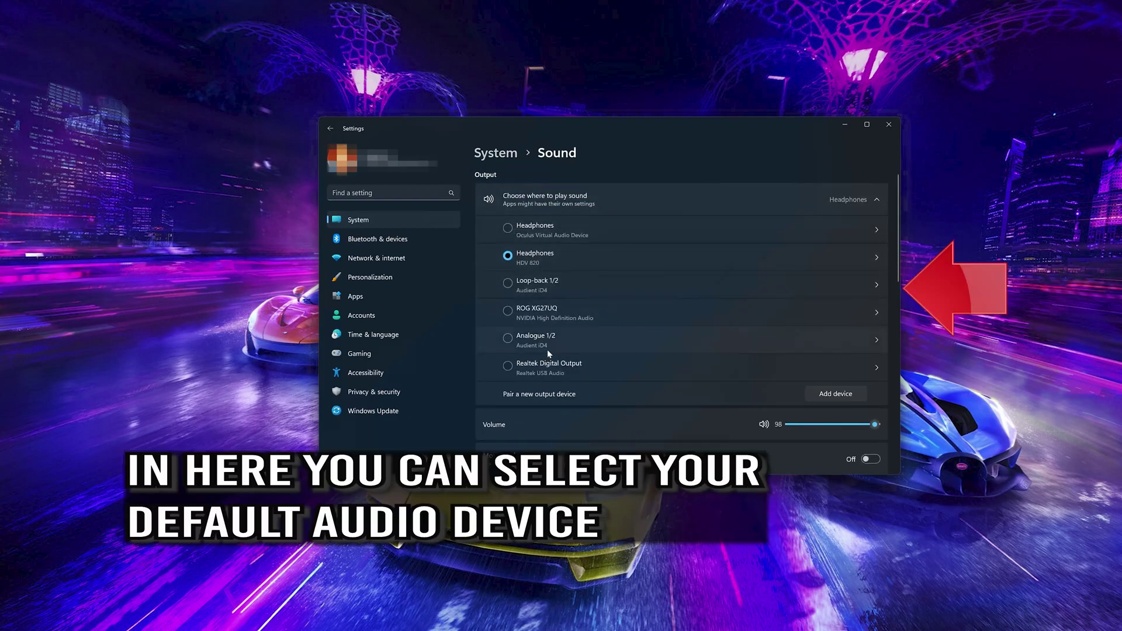
click(538, 230)
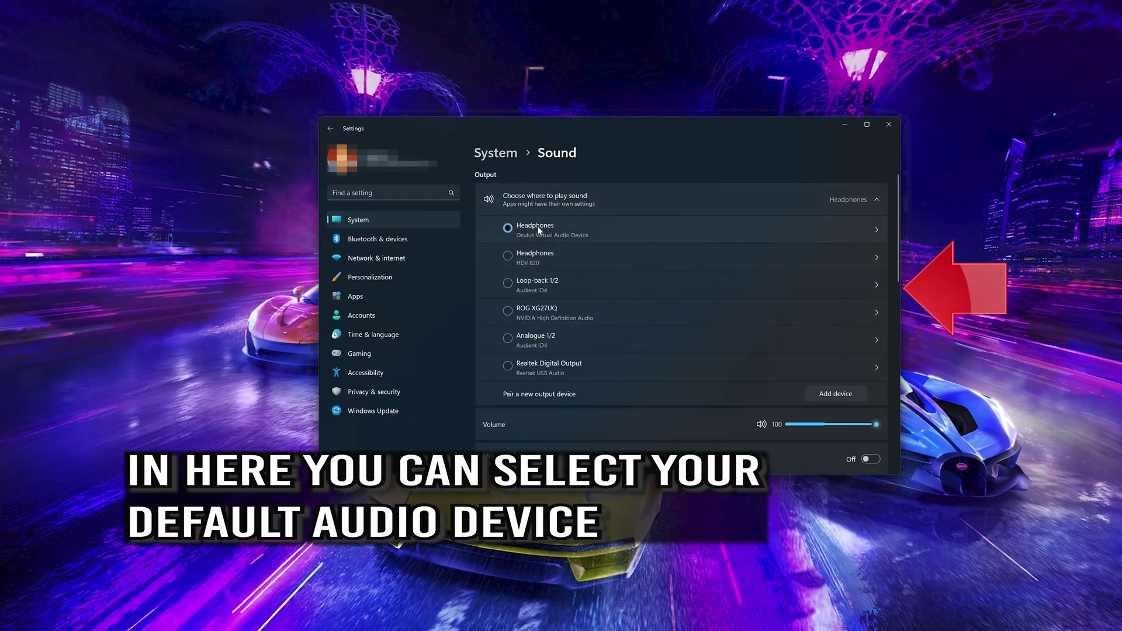
click(535, 259)
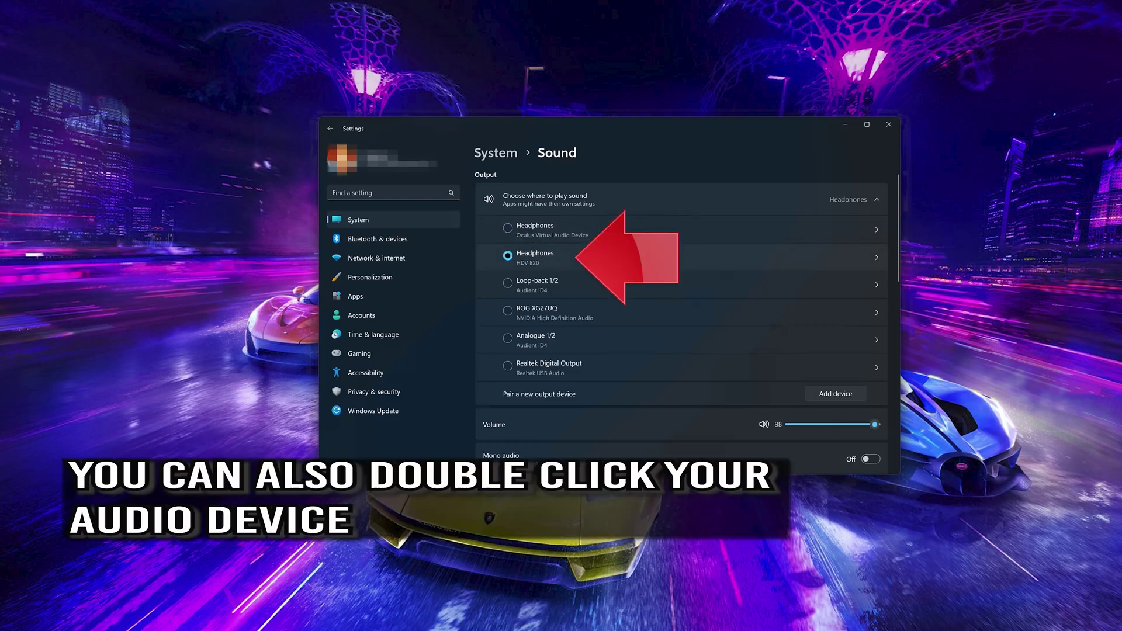
View the HDV 820 headphones' properties, return to the Sound page, and look at the options for adding a device without adding one
double_click(604, 255)
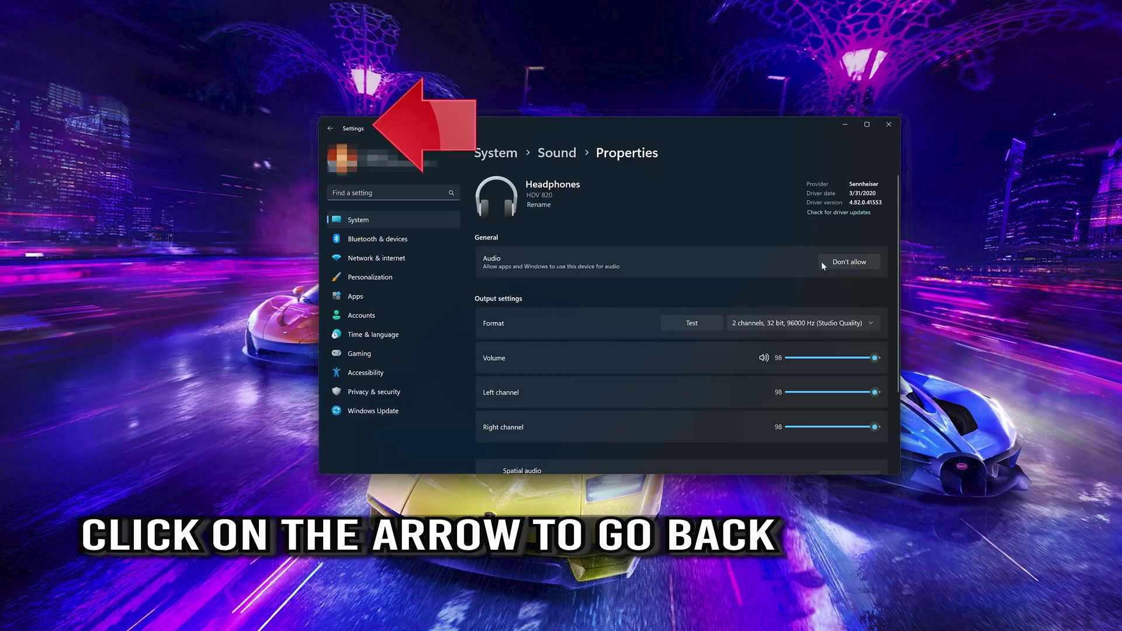
click(330, 128)
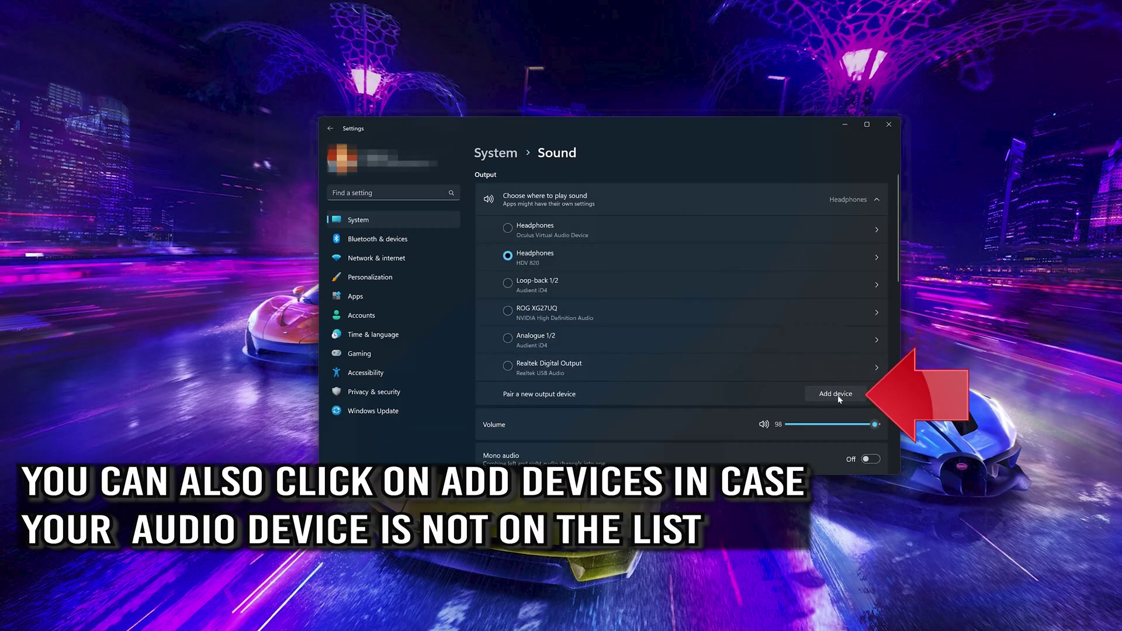
click(835, 394)
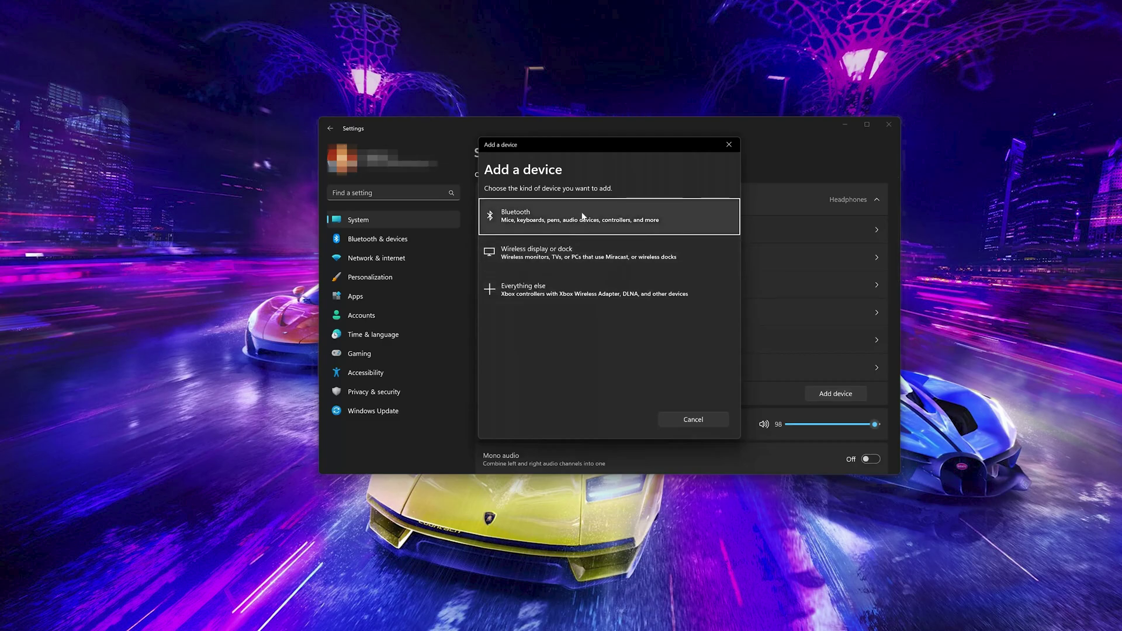
click(722, 146)
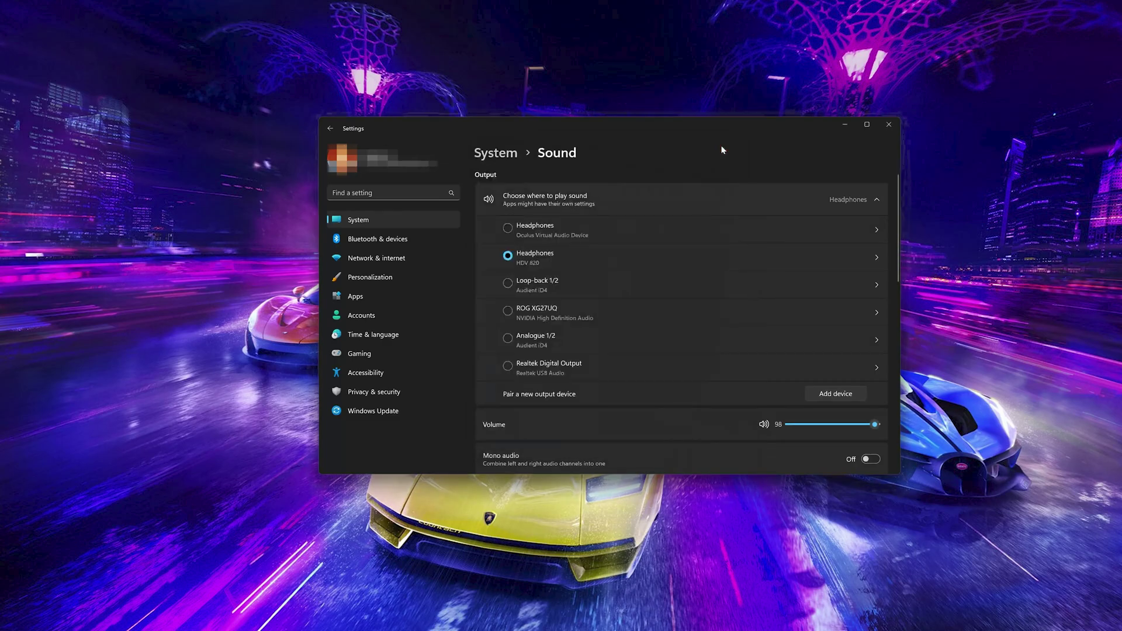